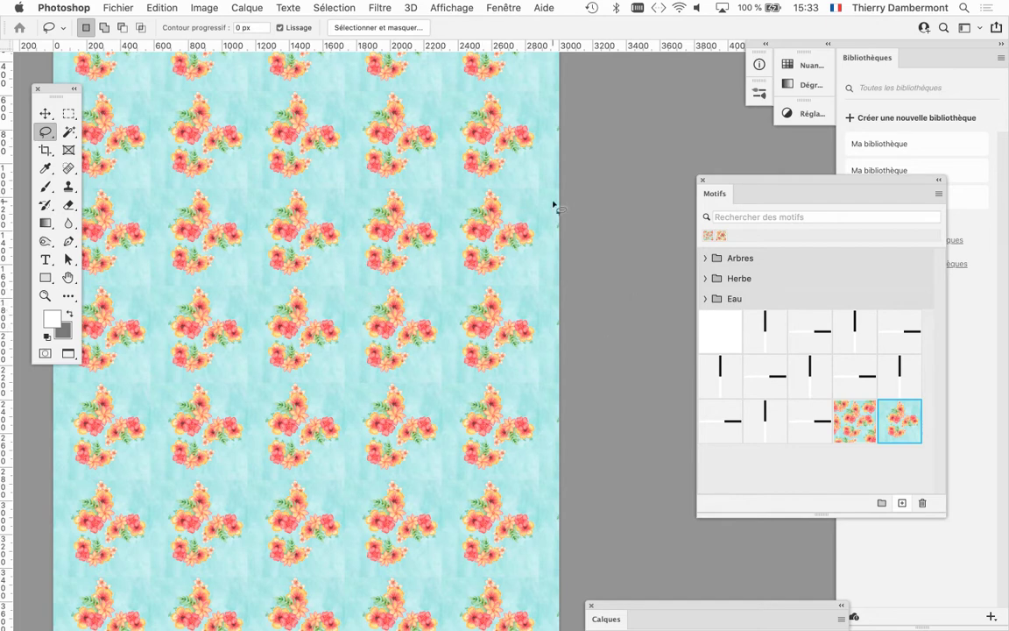
Switch to the single-tile document floral-wallpaper-watercolor-04.psd and centre the floral tile in the view.
{"action": "key", "text": "ctrl+Tab"}
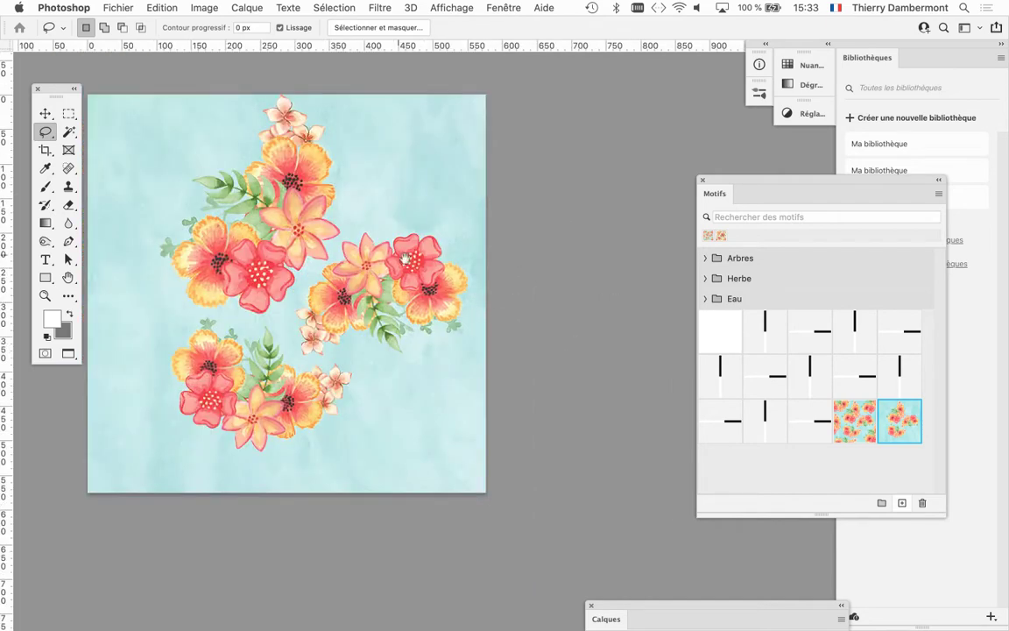
{"action": "left_click_drag", "start_coordinate": [444, 238], "coordinate": [457, 241]}
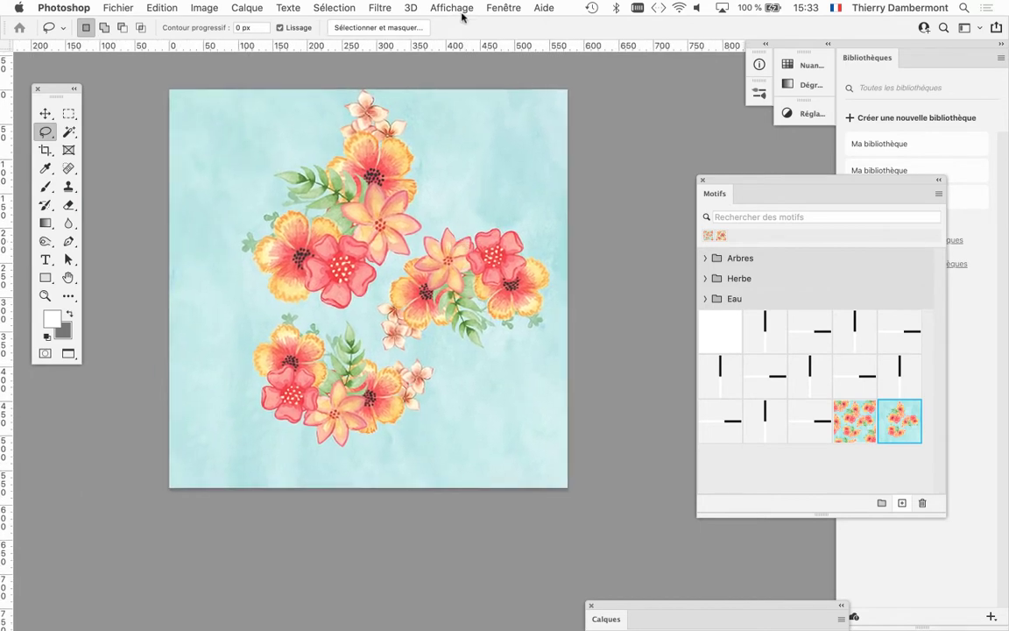
{"action": "left_click", "coordinate": [504, 8]}
{"action": "left_click", "coordinate": [495, 8]}
Try the Translation filter with Reboucler on the floral tile, shifting it about +328 pixels horizontally and +282 pixels vertically.
{"action": "left_click", "coordinate": [379, 8]}
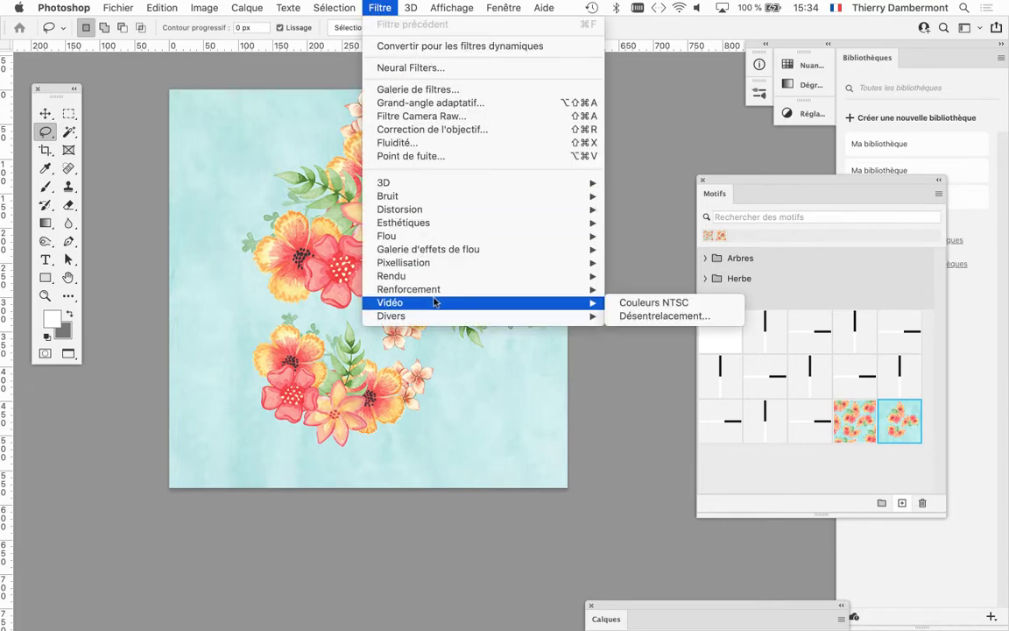
{"action": "mouse_move", "coordinate": [437, 315]}
{"action": "left_click", "coordinate": [691, 370]}
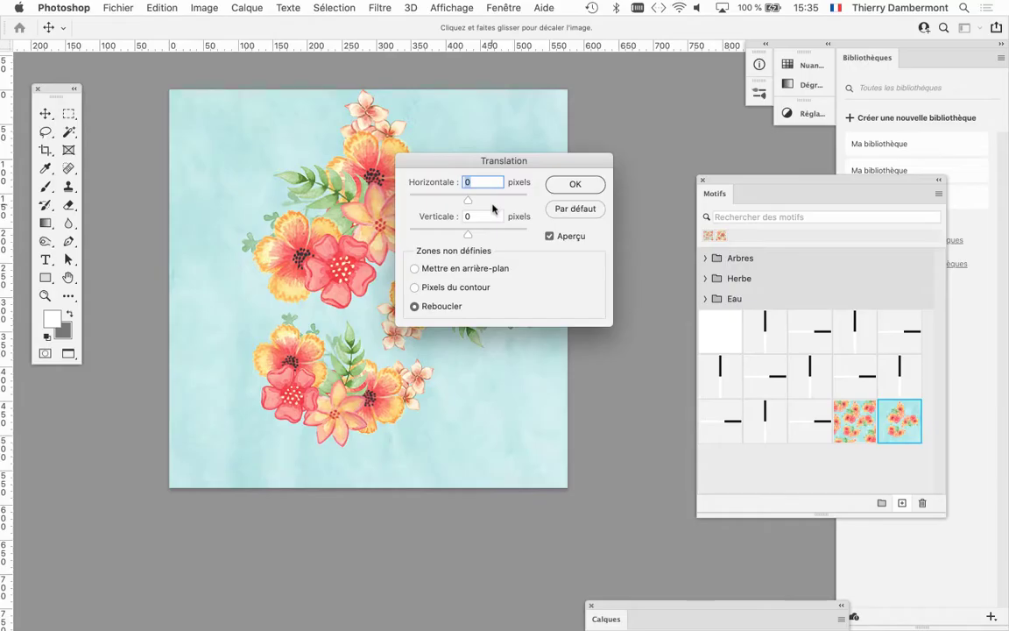
{"action": "left_click_drag", "start_coordinate": [525, 159], "coordinate": [647, 98]}
{"action": "left_click_drag", "start_coordinate": [544, 117], "coordinate": [607, 168]}
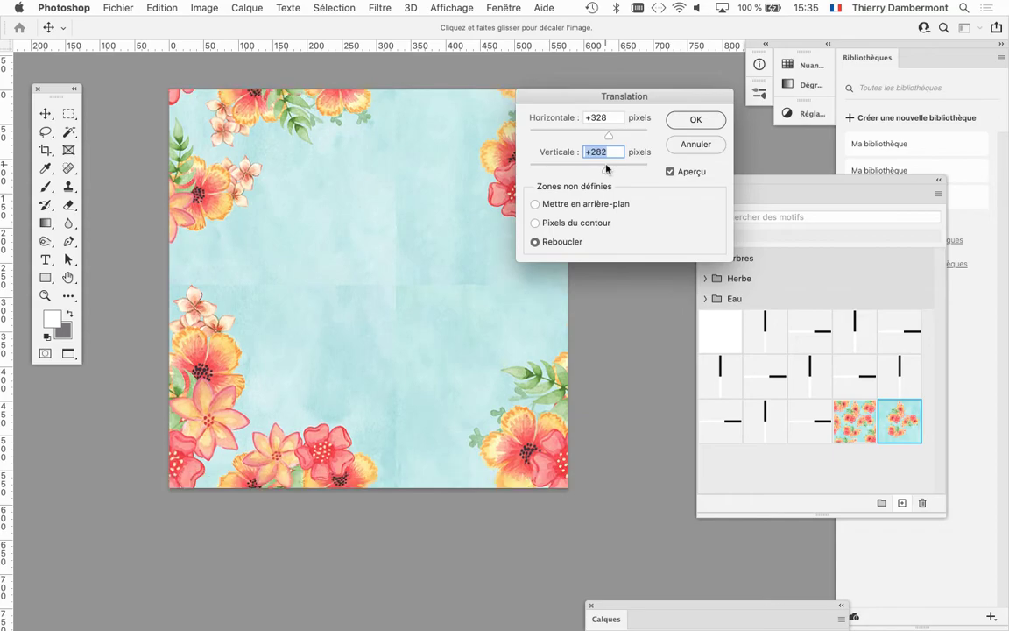
{"action": "key", "text": "alt"}
{"action": "left_click", "coordinate": [697, 146]}
{"action": "key", "text": "l"}
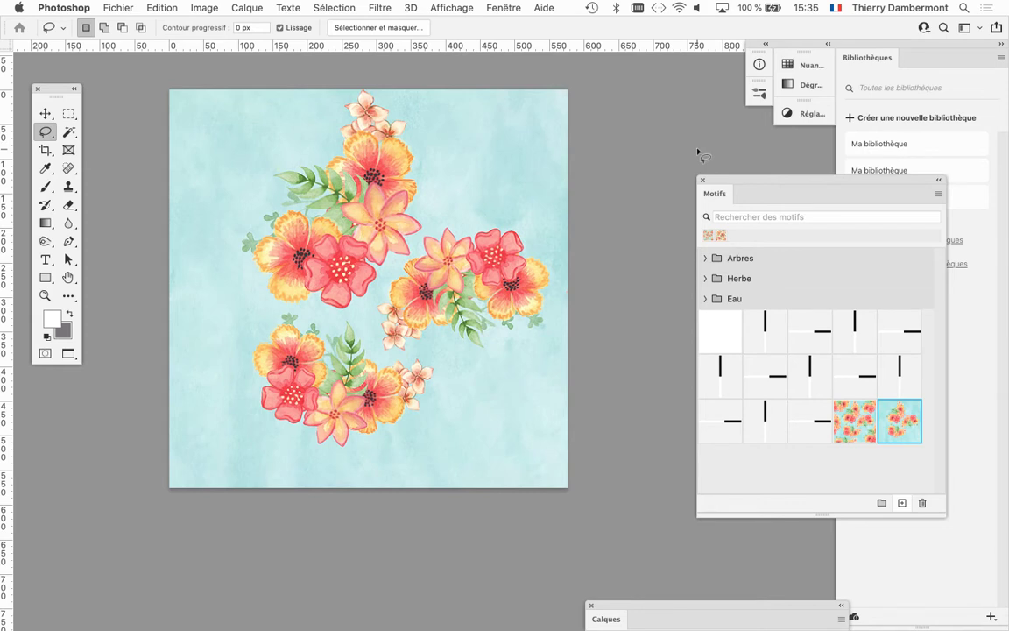
Turn on Aperçu du motif for the floral tile, accept the notice, and view the repeats around the tile.
{"action": "scroll", "coordinate": [491, 131], "scroll_direction": "right", "scroll_amount": 3}
{"action": "left_click", "coordinate": [452, 7]}
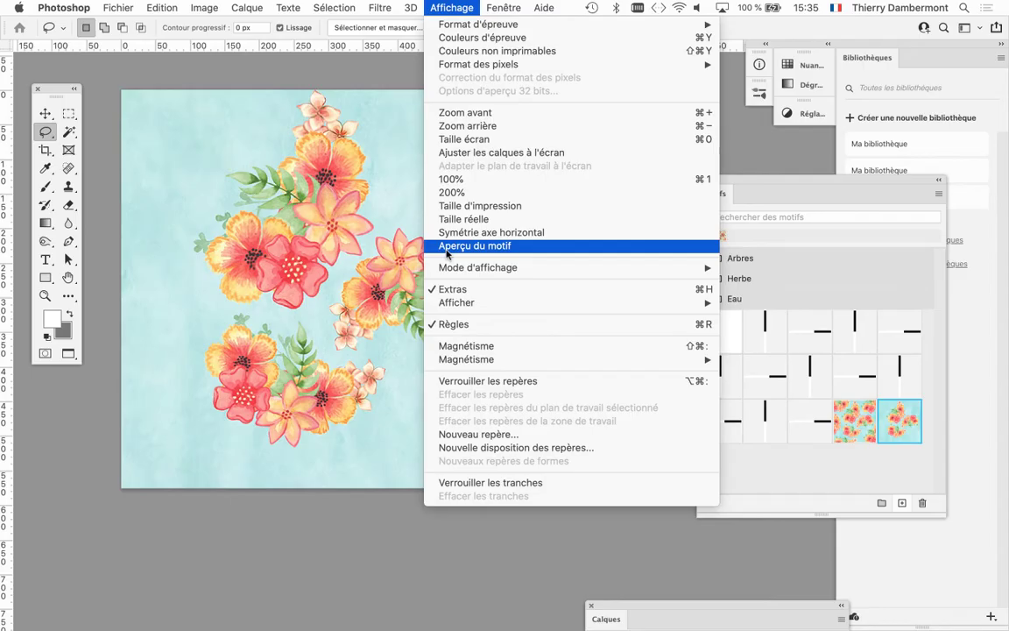
{"action": "left_click", "coordinate": [447, 249]}
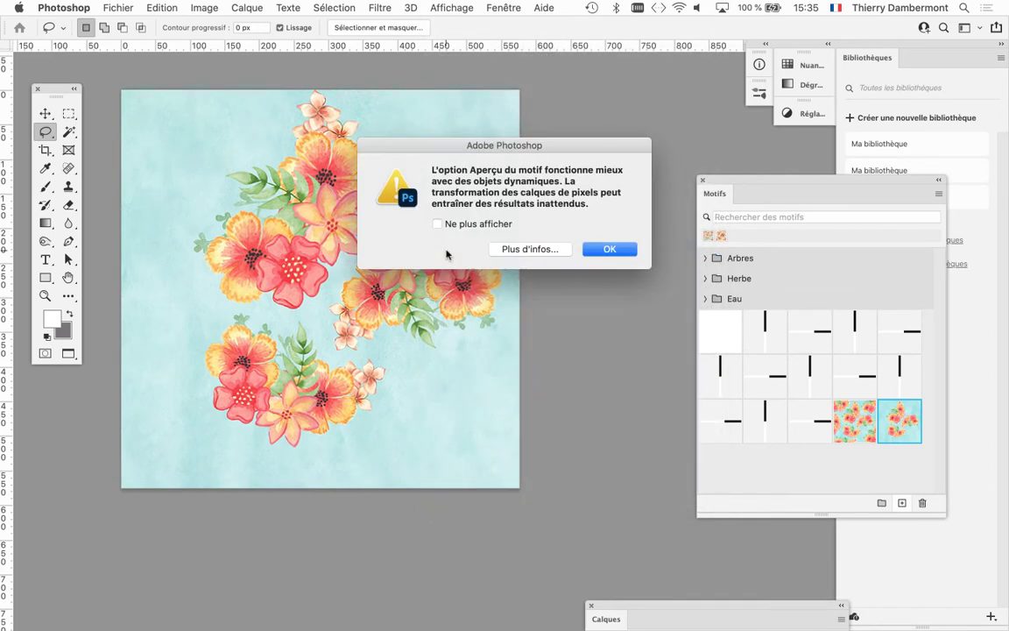
{"action": "left_click", "coordinate": [607, 250]}
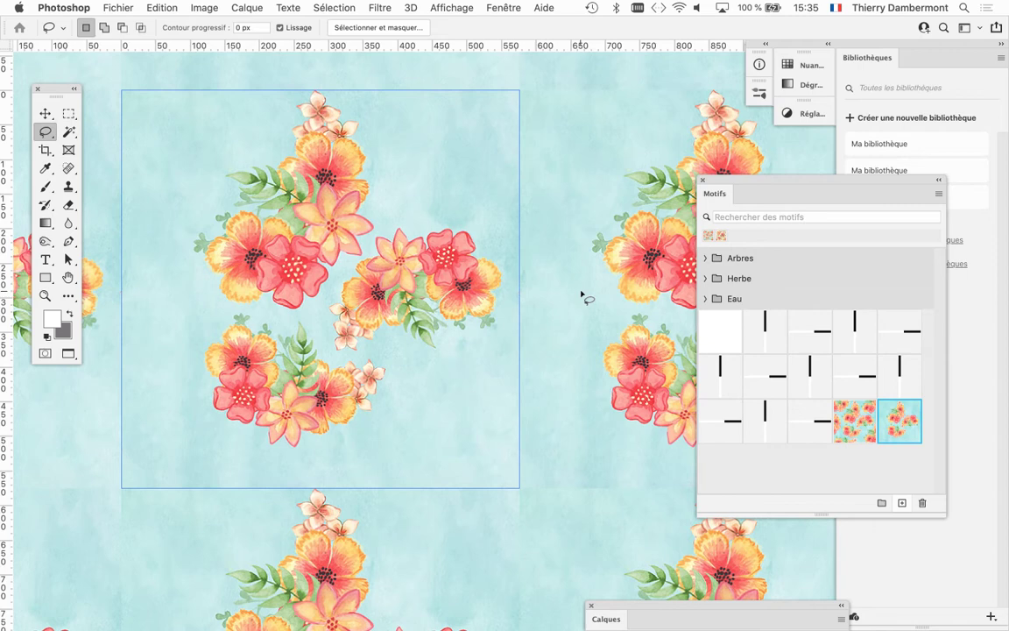
{"action": "scroll", "coordinate": [436, 279], "scroll_direction": "down", "scroll_amount": 5}
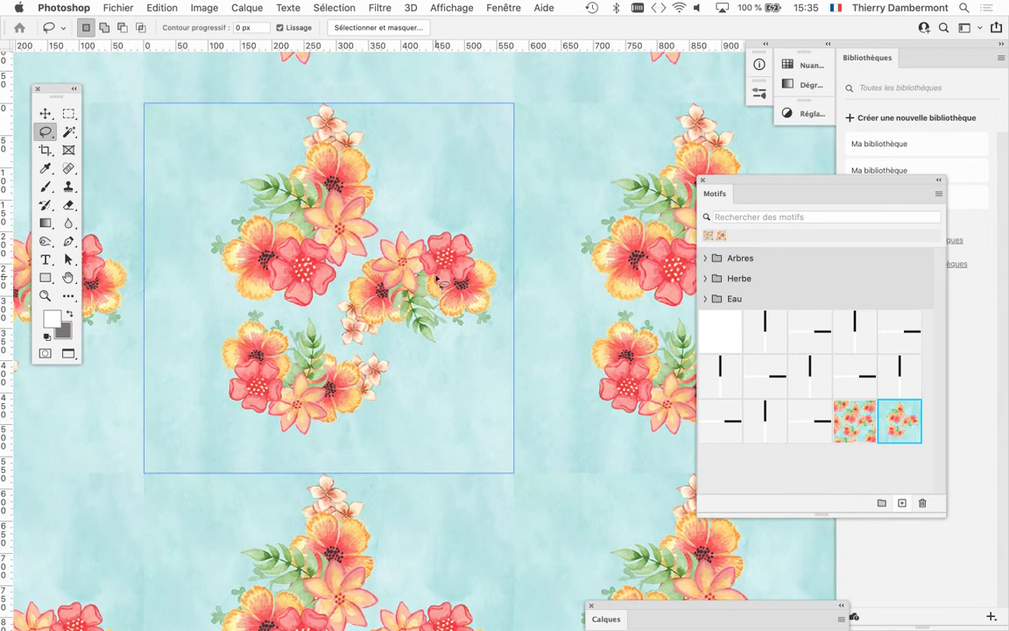
{"action": "scroll", "coordinate": [437, 281], "scroll_direction": "down", "scroll_amount": 4}
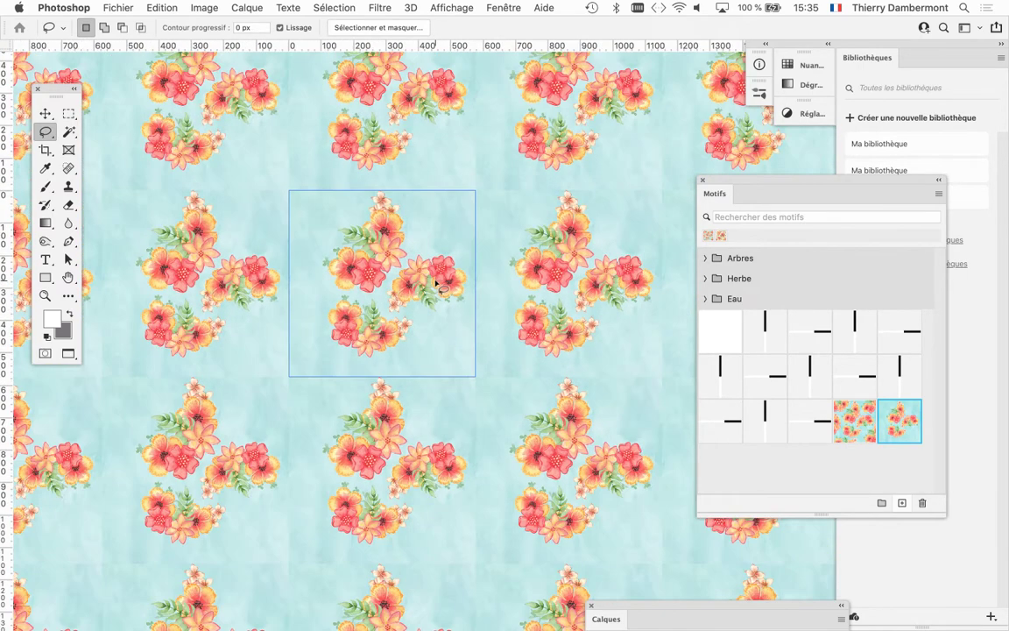
{"action": "scroll", "coordinate": [436, 282], "scroll_direction": "up", "scroll_amount": 1}
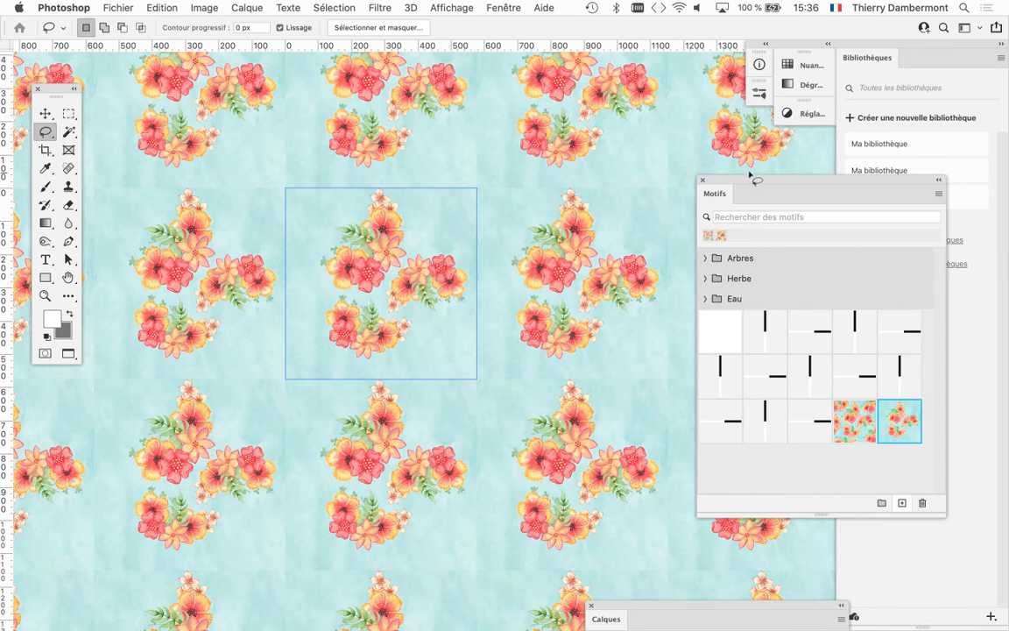
Close the Motifs panel and expand the Calques panel, placing it beside the central tile.
{"action": "left_click", "coordinate": [702, 180]}
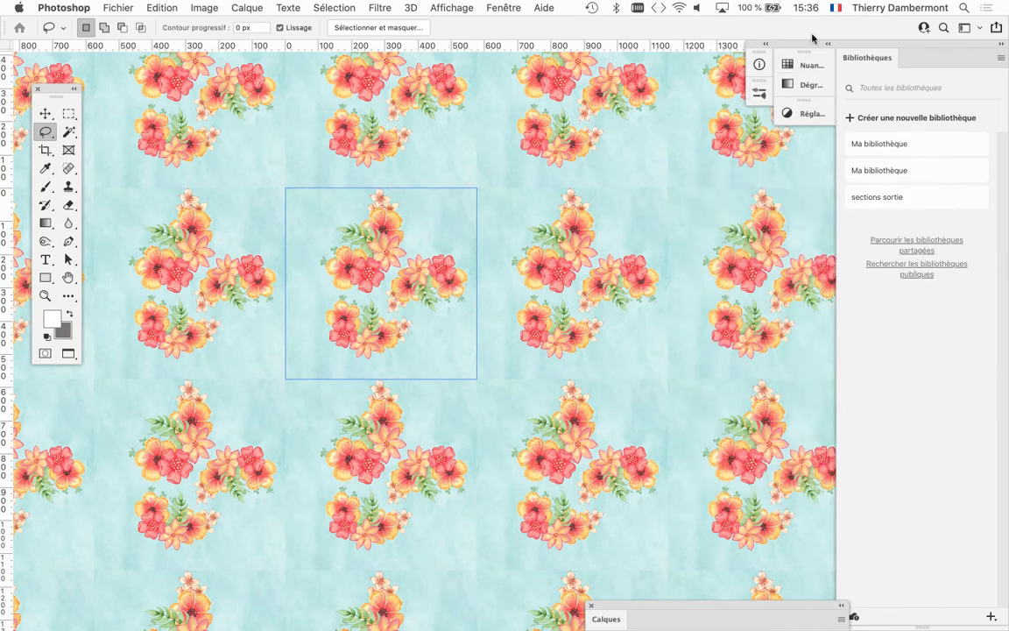
{"action": "left_click", "coordinate": [506, 7]}
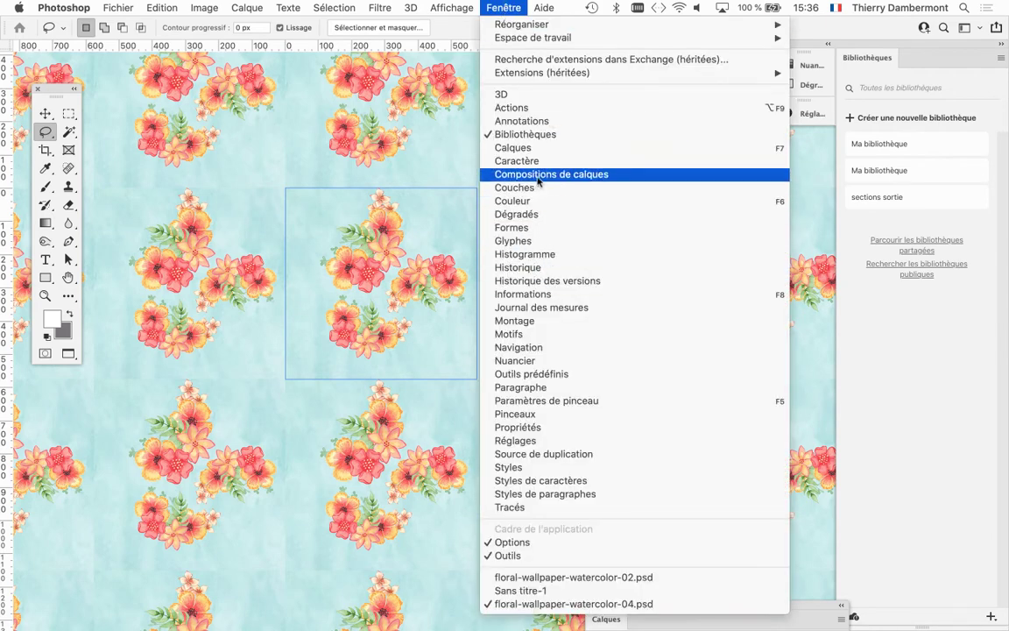
{"action": "left_click", "coordinate": [530, 147]}
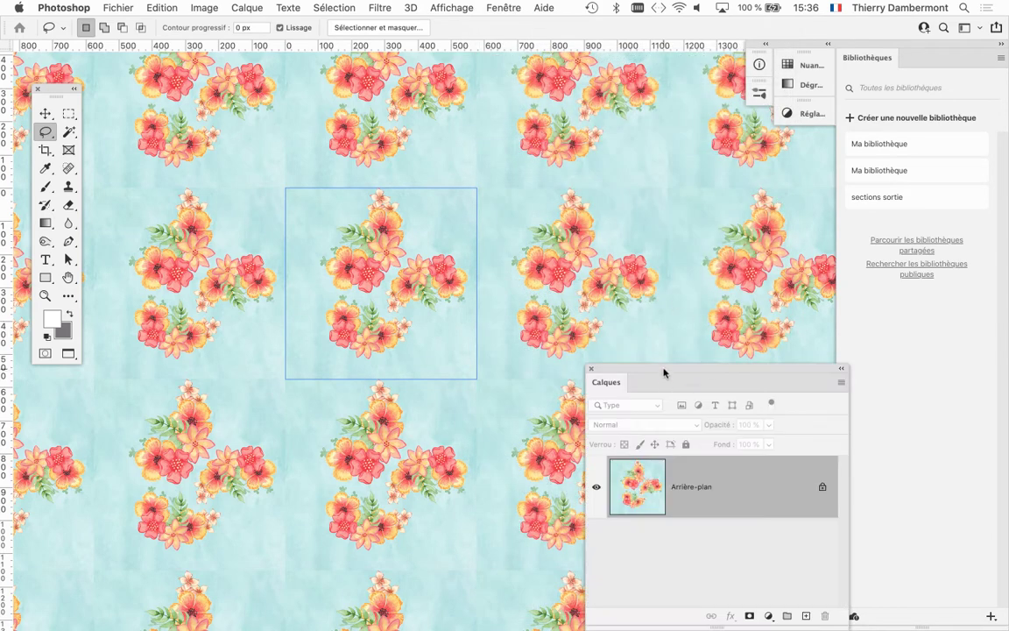
{"action": "left_click_drag", "start_coordinate": [663, 374], "coordinate": [610, 215]}
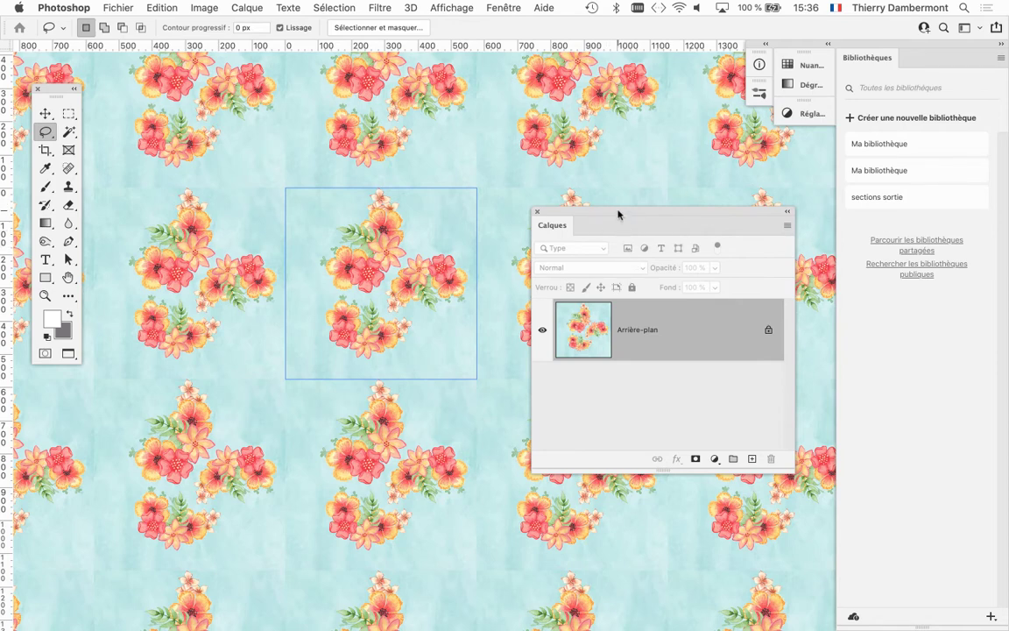
{"action": "left_click_drag", "start_coordinate": [618, 214], "coordinate": [615, 211]}
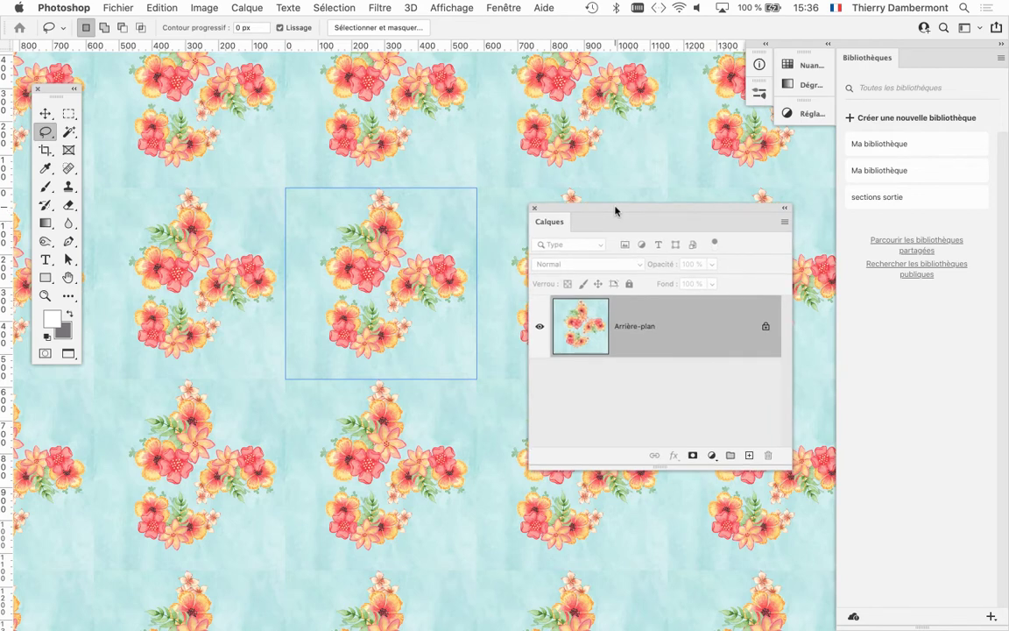
Add a text layer with the placeholder Lorem Ipsum in Santa Fe LET, 13.2 pt, near the upper left of the central tile.
{"action": "left_click", "coordinate": [44, 260]}
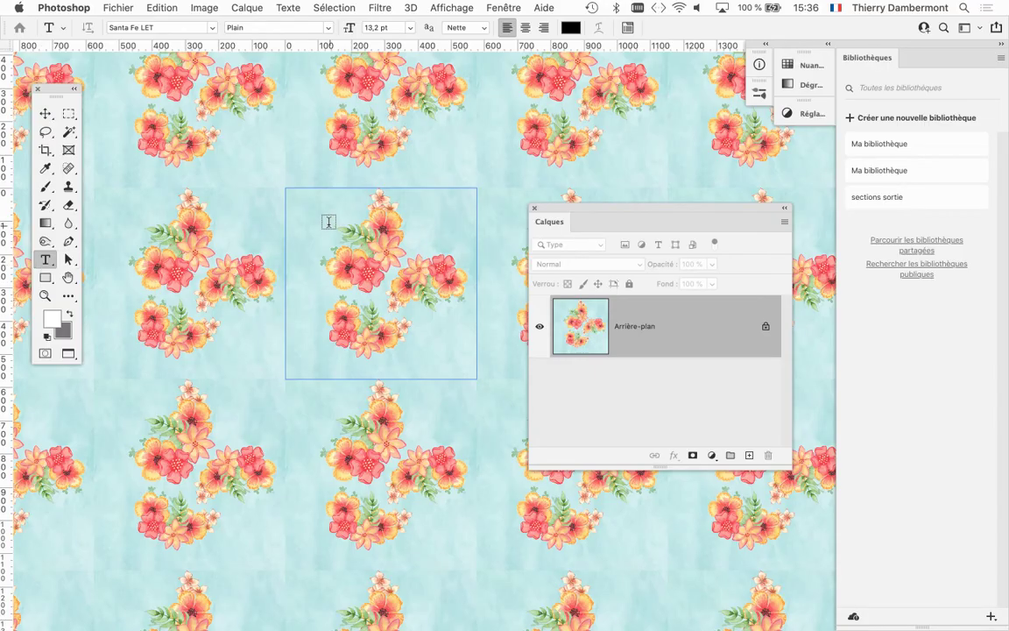
{"action": "left_click", "coordinate": [323, 217]}
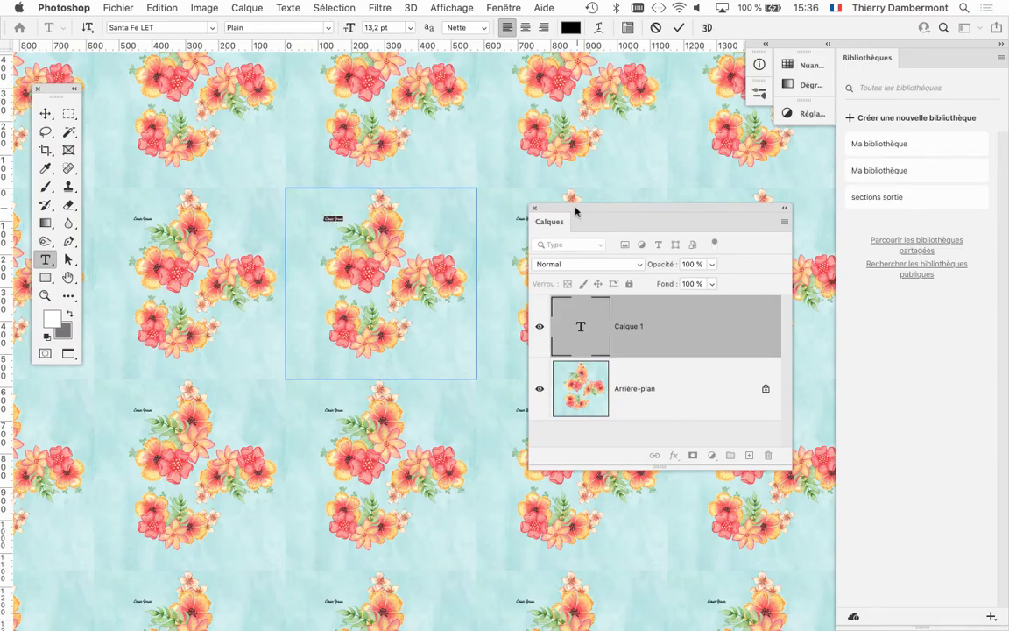
{"action": "left_click_drag", "start_coordinate": [572, 207], "coordinate": [720, 254]}
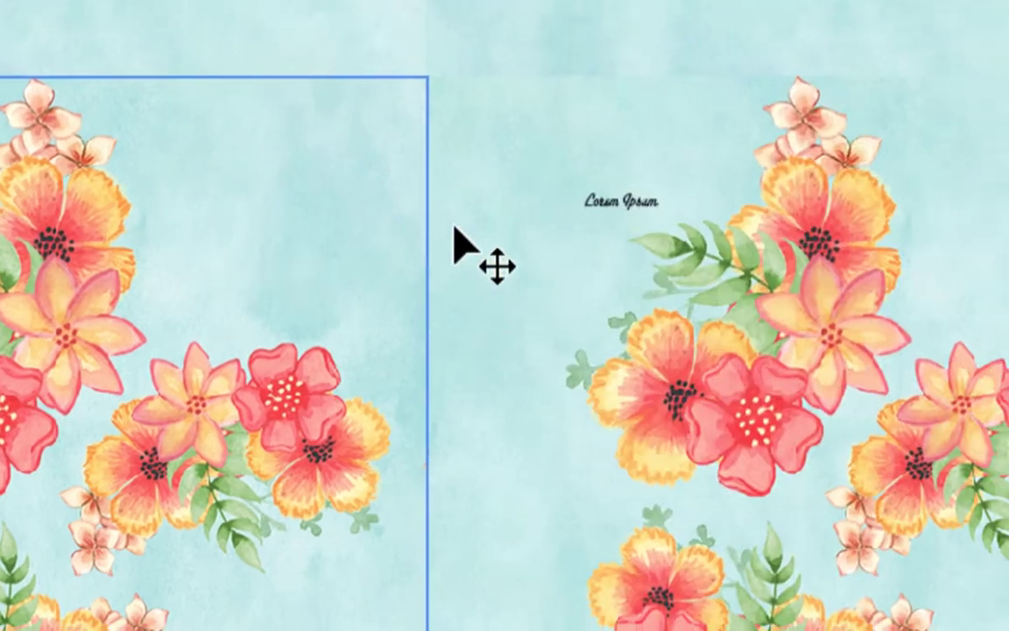
{"action": "double_click", "coordinate": [639, 206]}
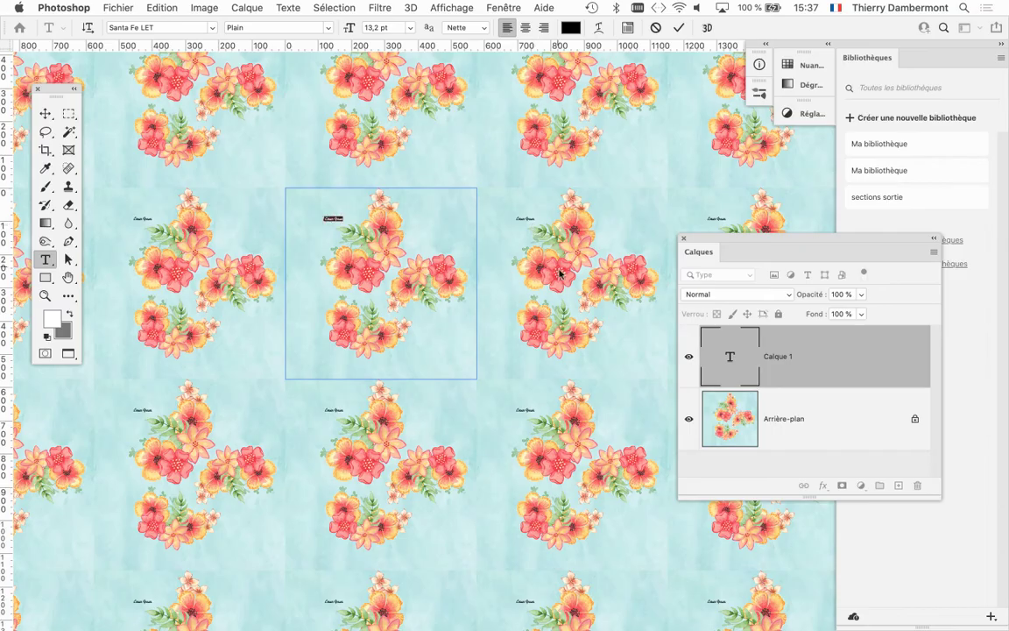
{"action": "left_click_drag", "start_coordinate": [698, 237], "coordinate": [718, 186]}
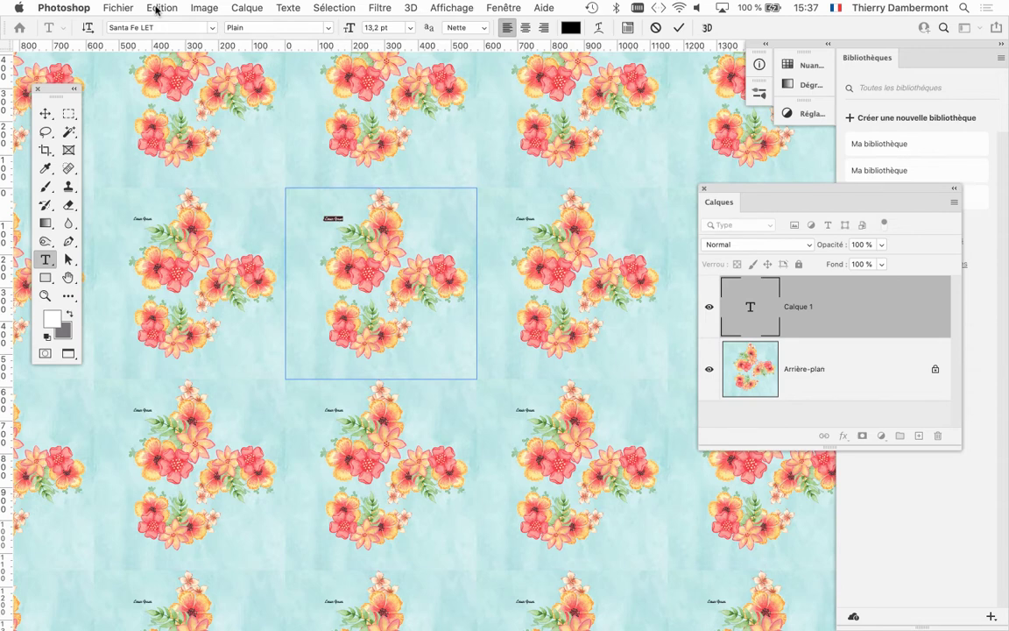
{"action": "key", "text": "super+t"}
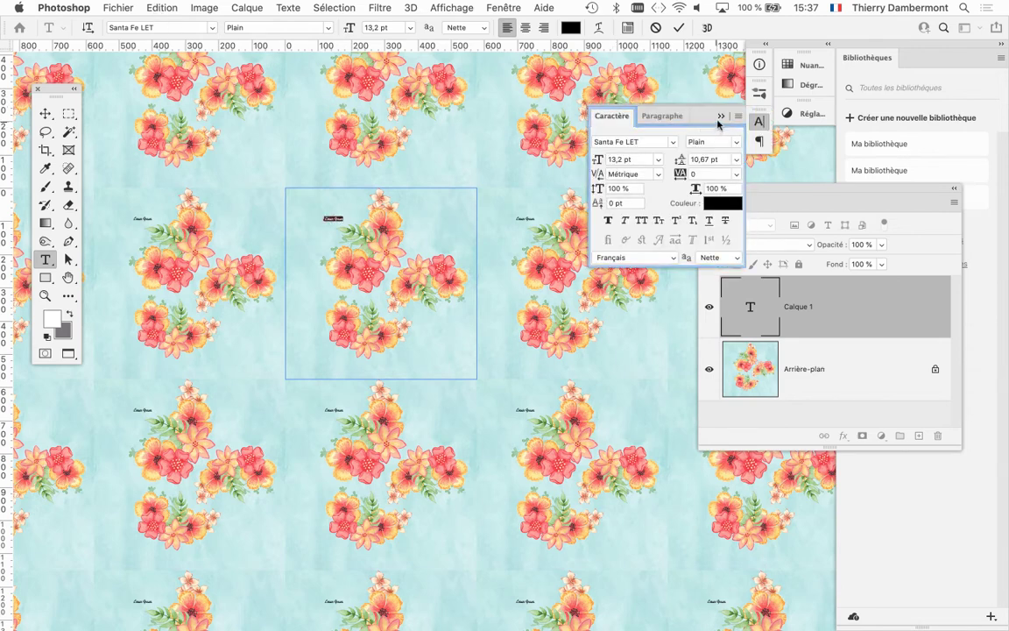
{"action": "left_click", "coordinate": [721, 116]}
{"action": "left_click", "coordinate": [47, 114]}
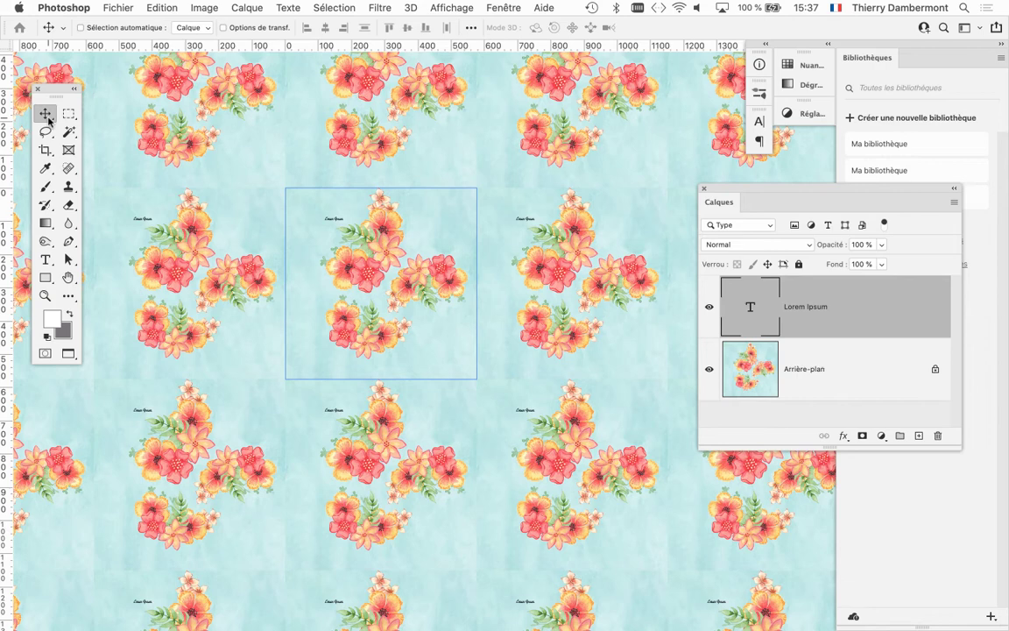
Free-transform the Lorem Ipsum text, enlarging it to about 545% and placing it across the upper flowers of the tile.
{"action": "key", "text": "super+t"}
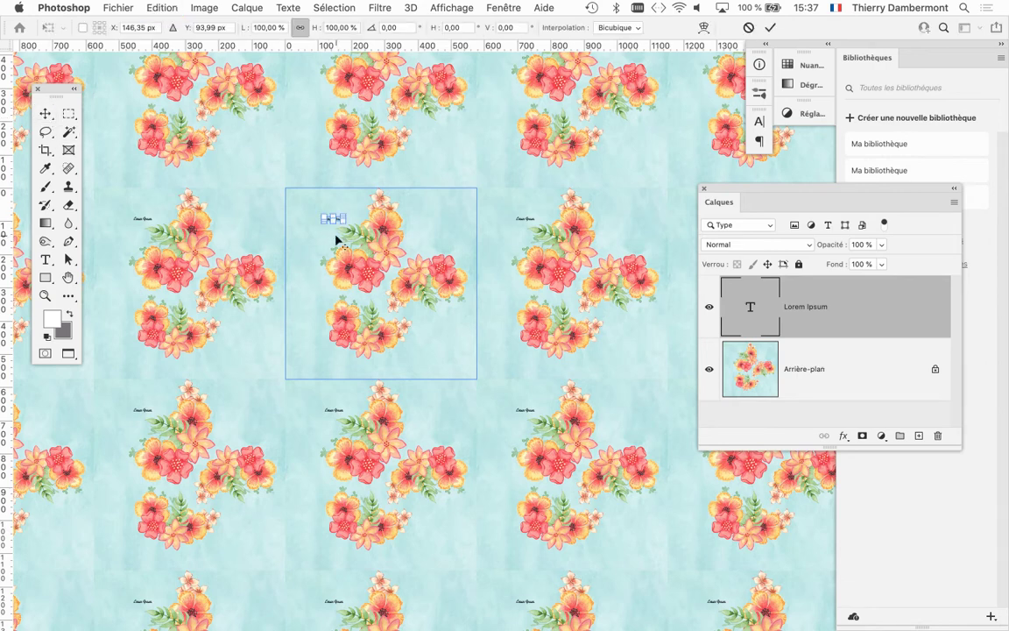
{"action": "scroll", "coordinate": [336, 238], "scroll_direction": "up", "scroll_amount": 5}
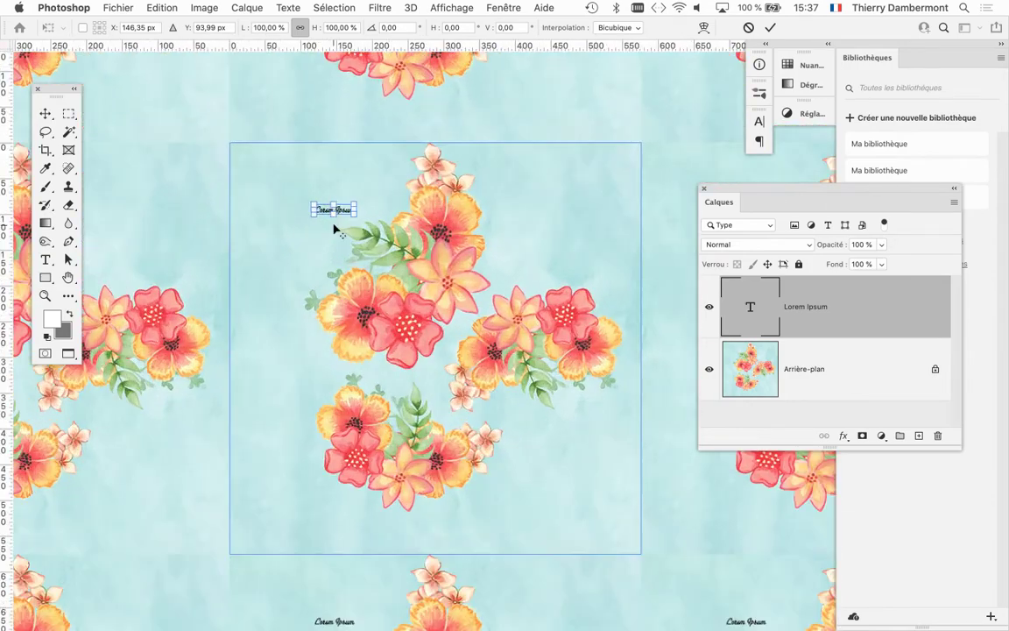
{"action": "scroll", "coordinate": [334, 228], "scroll_direction": "down", "scroll_amount": 2}
{"action": "scroll", "coordinate": [339, 215], "scroll_direction": "up", "scroll_amount": 2}
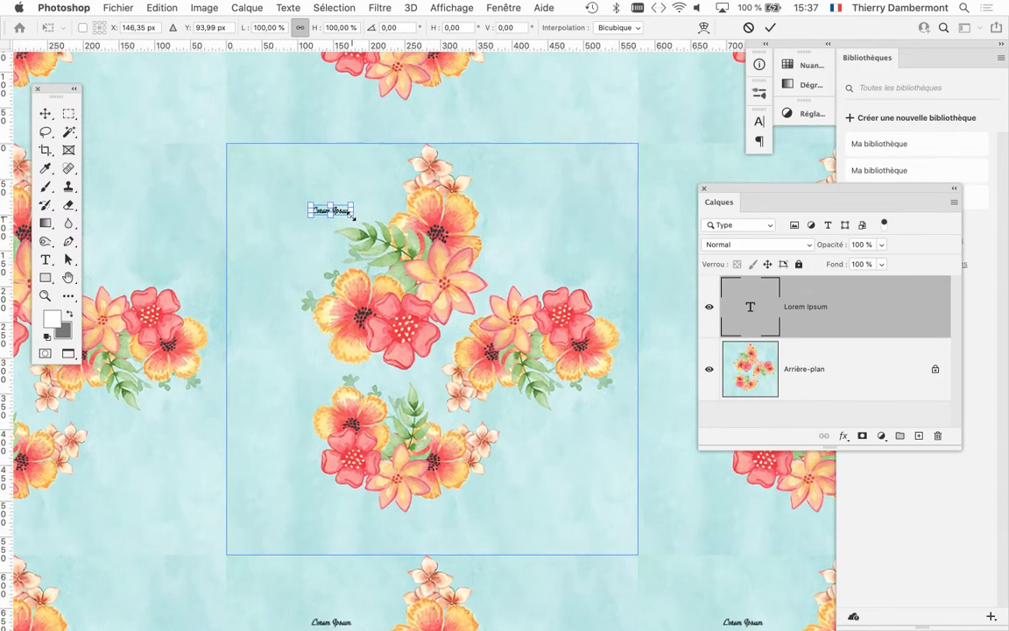
{"action": "left_click_drag", "start_coordinate": [350, 214], "coordinate": [533, 261]}
{"action": "left_click_drag", "start_coordinate": [418, 216], "coordinate": [434, 195]}
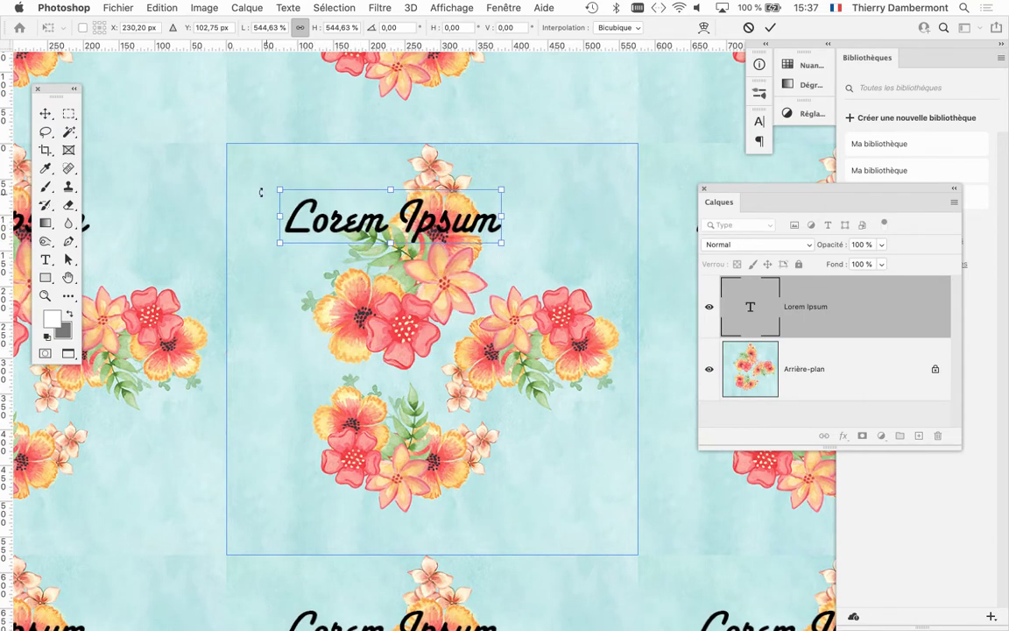
Enlarge the Lorem Ipsum text further to about 825%, position it across the tile's left edge, and apply the transform.
{"action": "left_click_drag", "start_coordinate": [278, 188], "coordinate": [191, 168]}
{"action": "left_click_drag", "start_coordinate": [366, 217], "coordinate": [361, 219]}
{"action": "left_click_drag", "start_coordinate": [339, 230], "coordinate": [350, 231]}
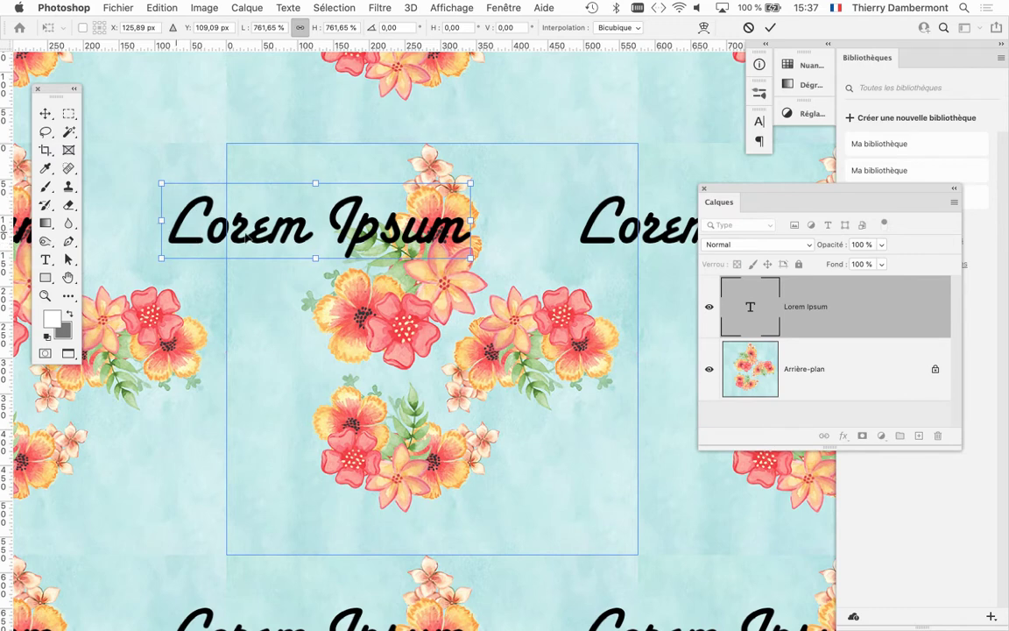
{"action": "mouse_move", "coordinate": [366, 245]}
{"action": "left_mouse_down"}
{"action": "mouse_move", "coordinate": [408, 136]}
{"action": "mouse_move", "coordinate": [428, 261]}
{"action": "mouse_move", "coordinate": [361, 250]}
{"action": "mouse_move", "coordinate": [368, 228]}
{"action": "left_mouse_up"}
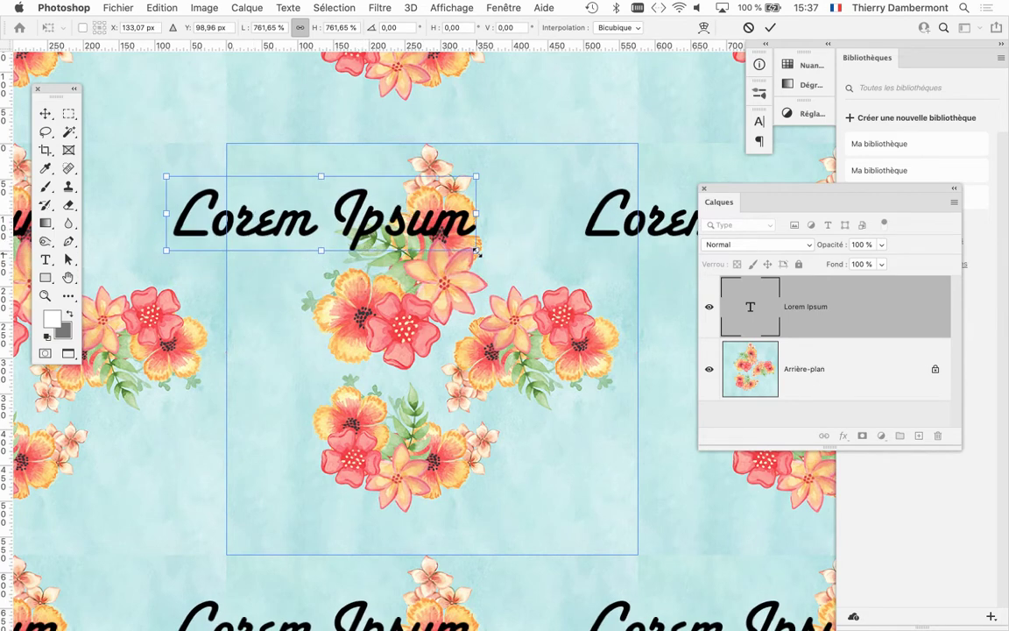
{"action": "left_click_drag", "start_coordinate": [475, 251], "coordinate": [501, 266]}
{"action": "left_click_drag", "start_coordinate": [370, 236], "coordinate": [382, 235]}
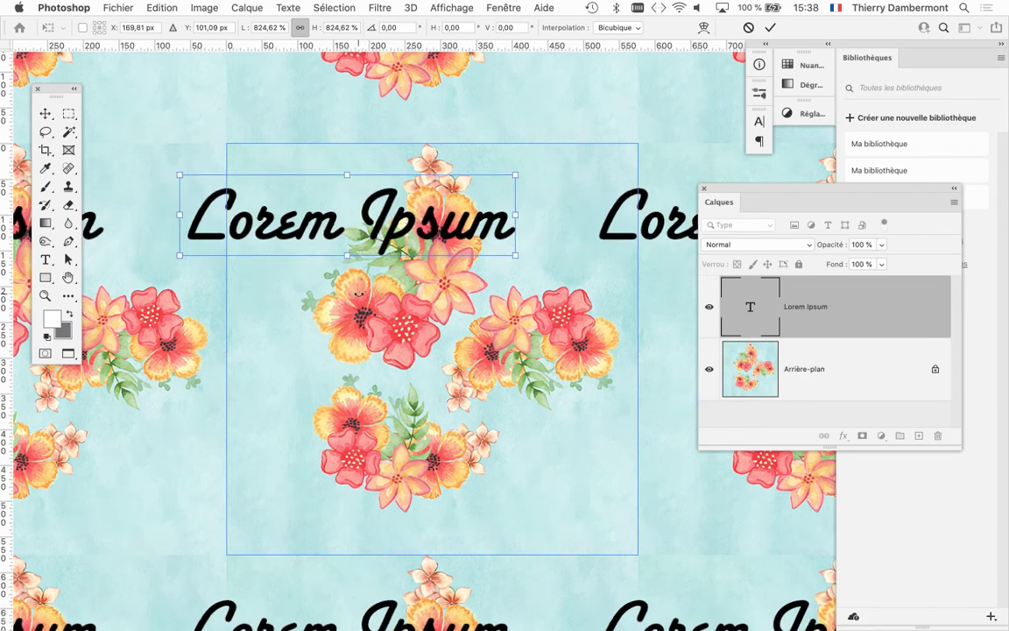
{"action": "key", "text": "Return"}
Replace the Lorem Ipsum text with Garbage and move it across the upper part of the tile's right edge.
{"action": "double_click", "coordinate": [750, 307]}
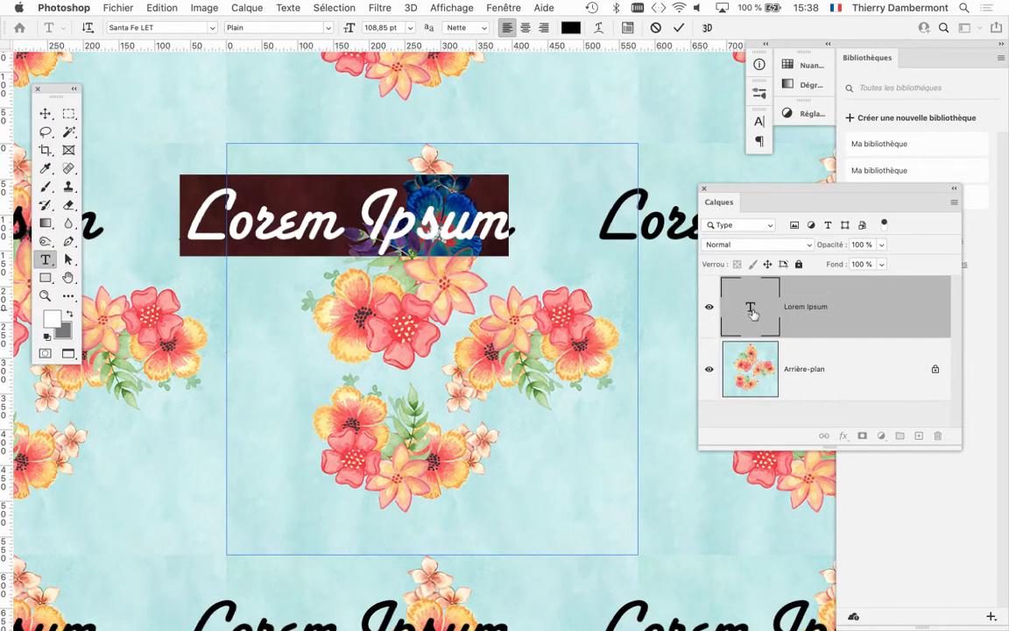
{"action": "type", "text": "Garbage"}
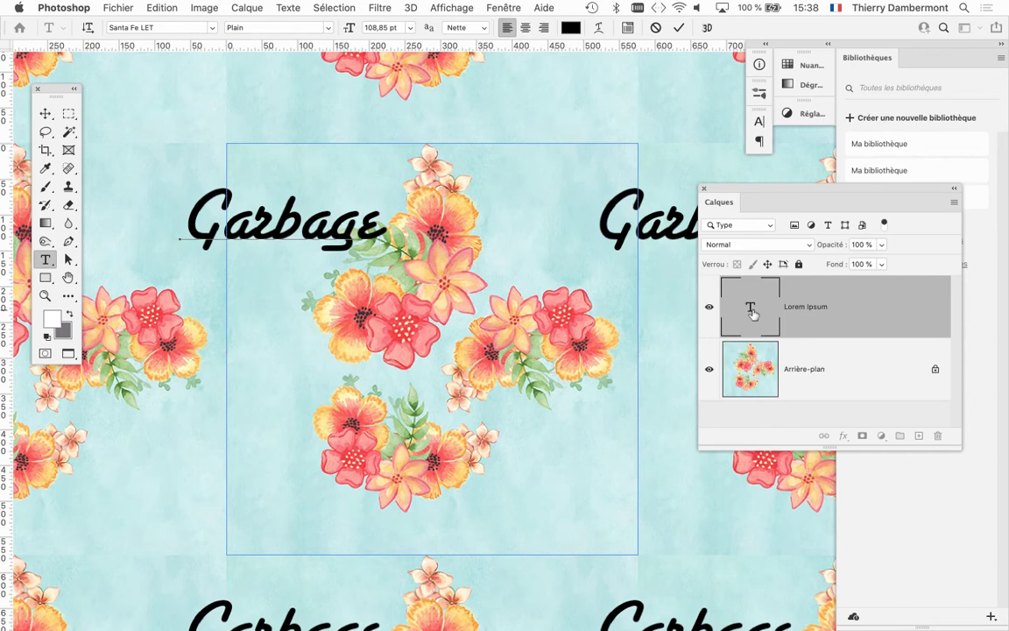
{"action": "left_click", "coordinate": [46, 113]}
{"action": "left_click_drag", "start_coordinate": [371, 265], "coordinate": [606, 220]}
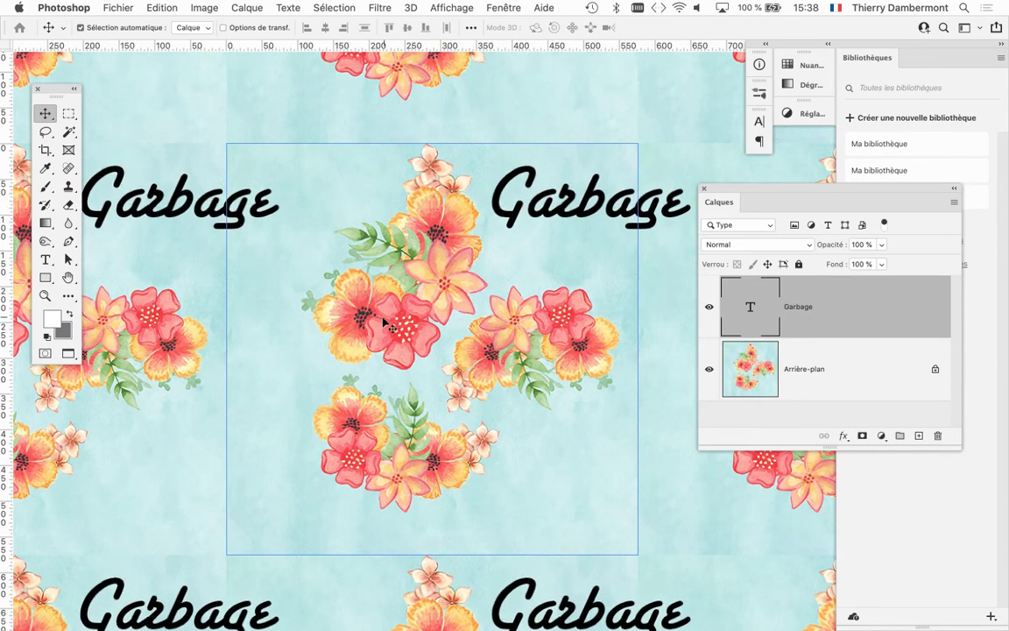
{"action": "scroll", "coordinate": [430, 347], "scroll_direction": "down", "scroll_amount": 3}
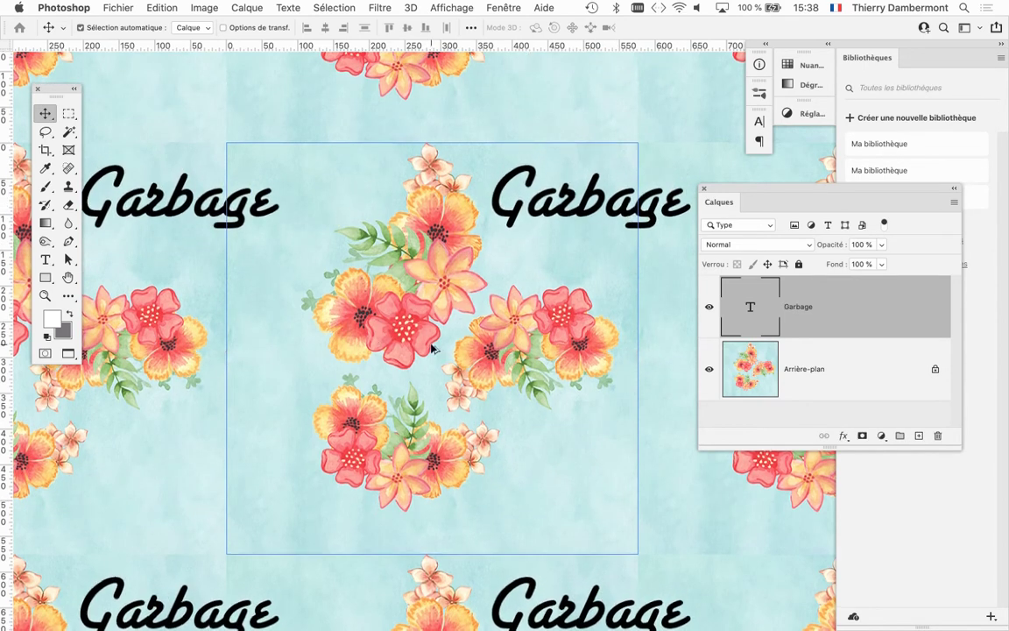
Select the Garbage text for editing and recolour it with the reddish brown 9a5a56 sampled from the upper flower.
{"action": "scroll", "coordinate": [431, 349], "scroll_direction": "down", "scroll_amount": 2}
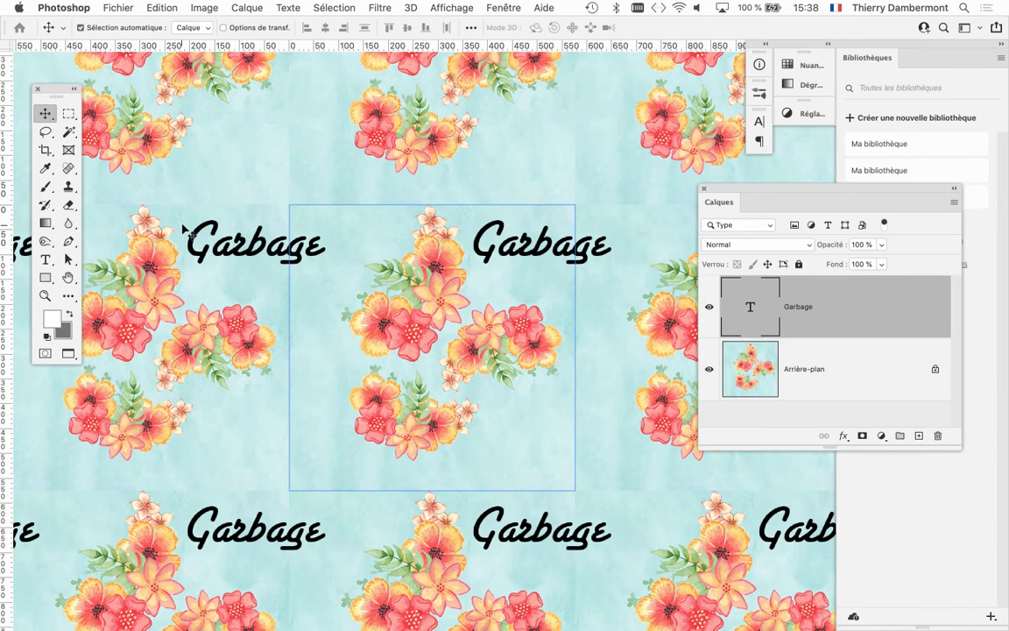
{"action": "double_click", "coordinate": [750, 305]}
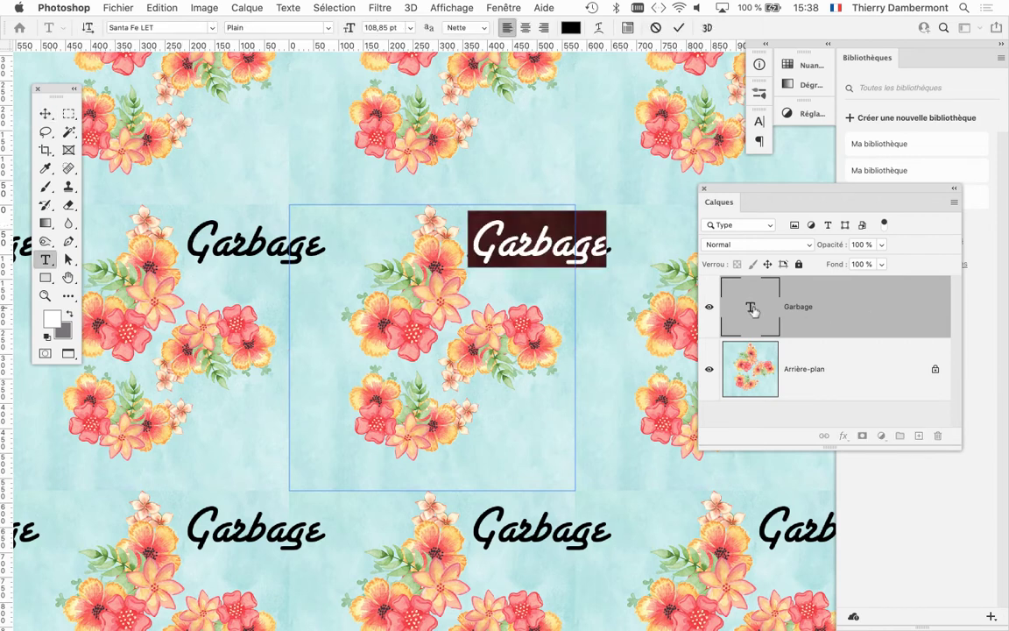
{"action": "left_click", "coordinate": [752, 308]}
{"action": "double_click", "coordinate": [751, 305]}
{"action": "left_click", "coordinate": [571, 28]}
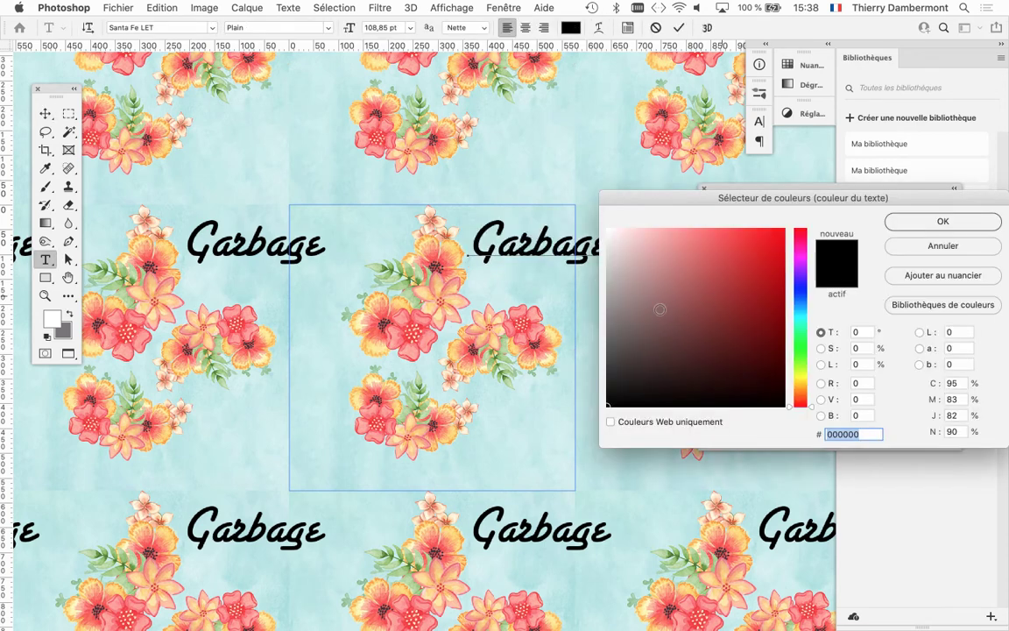
{"action": "left_click", "coordinate": [536, 280]}
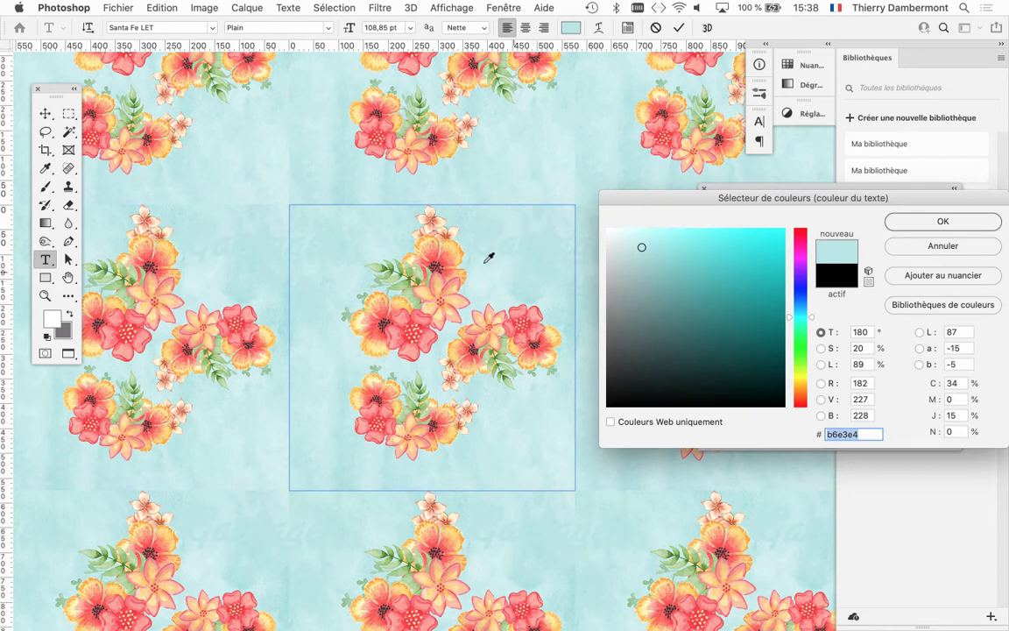
{"action": "left_click", "coordinate": [436, 265]}
{"action": "left_click", "coordinate": [942, 221]}
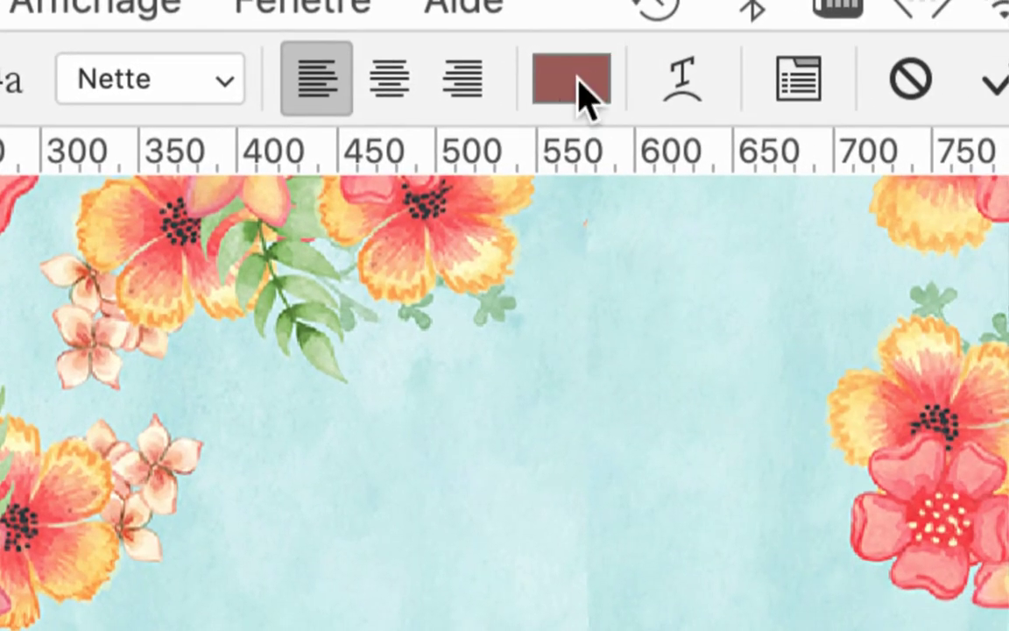
Reopen the text colour picker and try the bright green 1aa14a and a dark green on the Garbage text.
{"action": "left_click", "coordinate": [591, 79]}
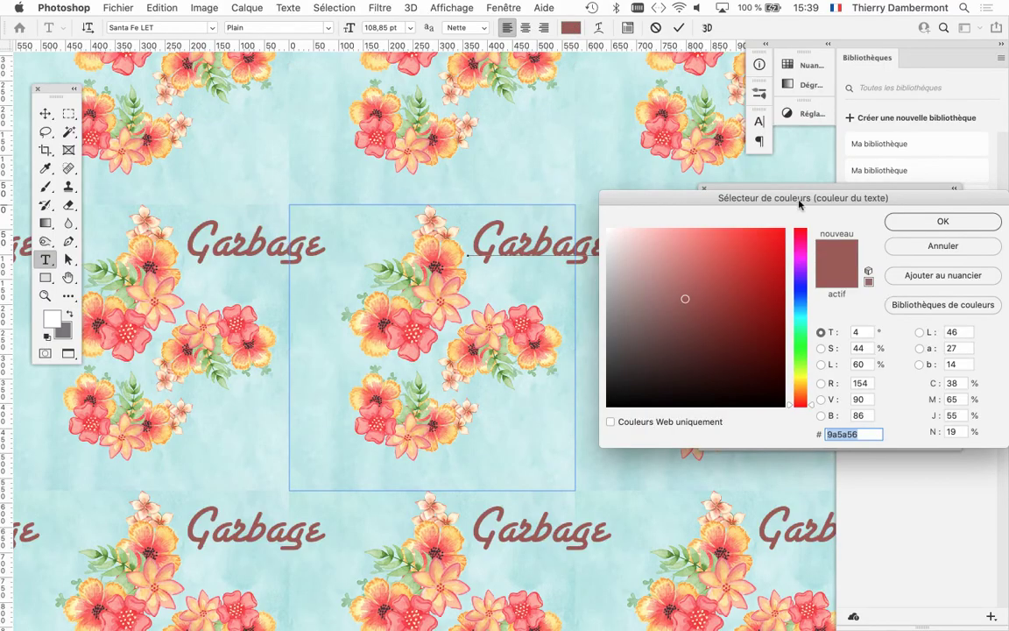
{"action": "left_click_drag", "start_coordinate": [799, 204], "coordinate": [828, 30]}
{"action": "left_click", "coordinate": [831, 163]}
{"action": "left_click", "coordinate": [787, 119]}
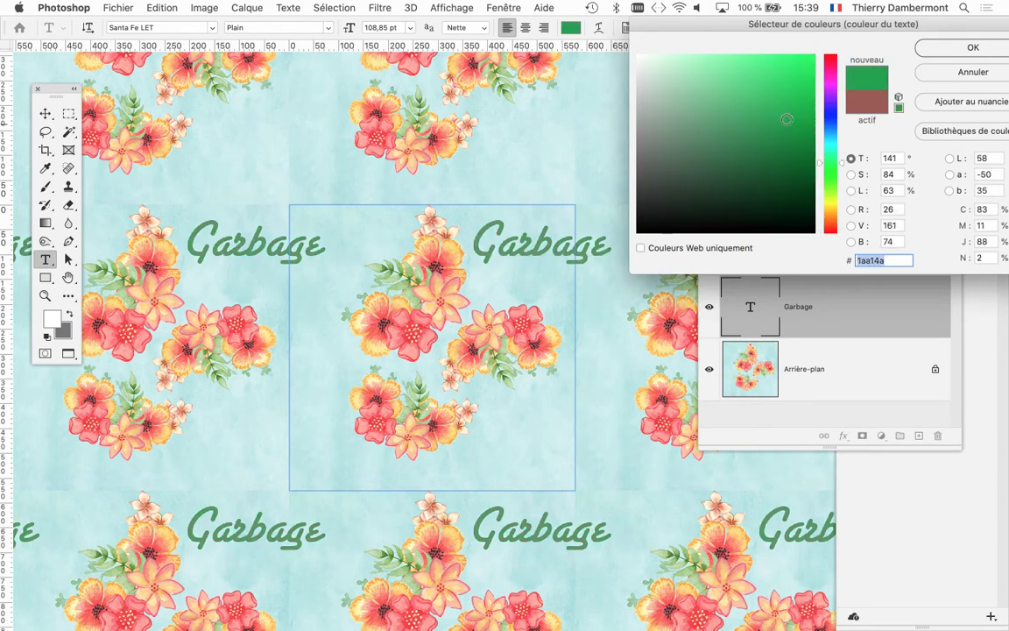
{"action": "left_click", "coordinate": [712, 165]}
{"action": "left_click", "coordinate": [706, 196]}
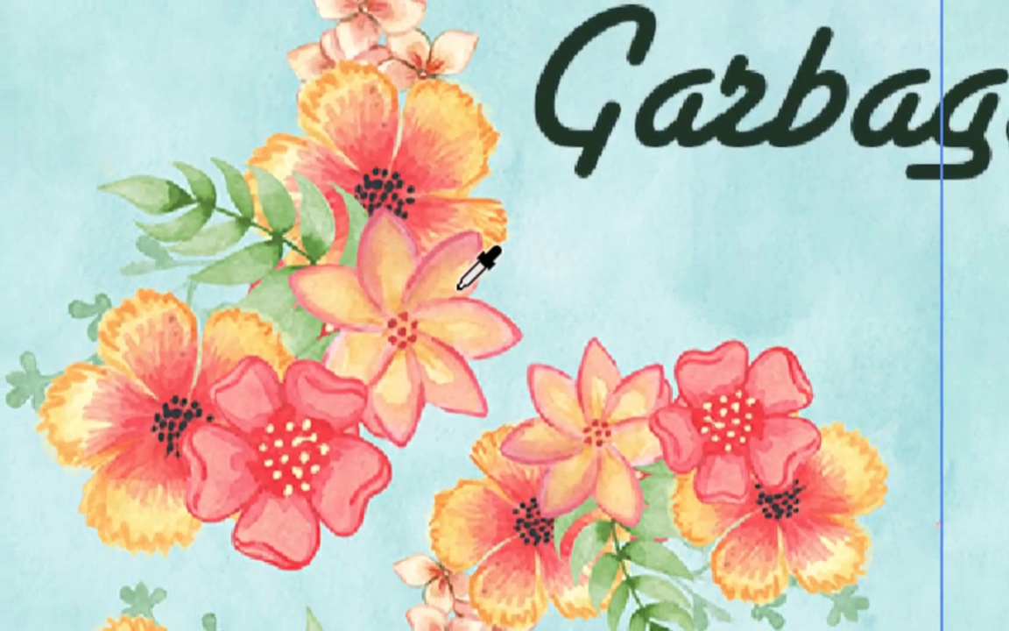
Sample petal and leaf colours for the Garbage text, choose the leaf green 90bb73, and finish editing the text.
{"action": "left_click", "coordinate": [457, 294]}
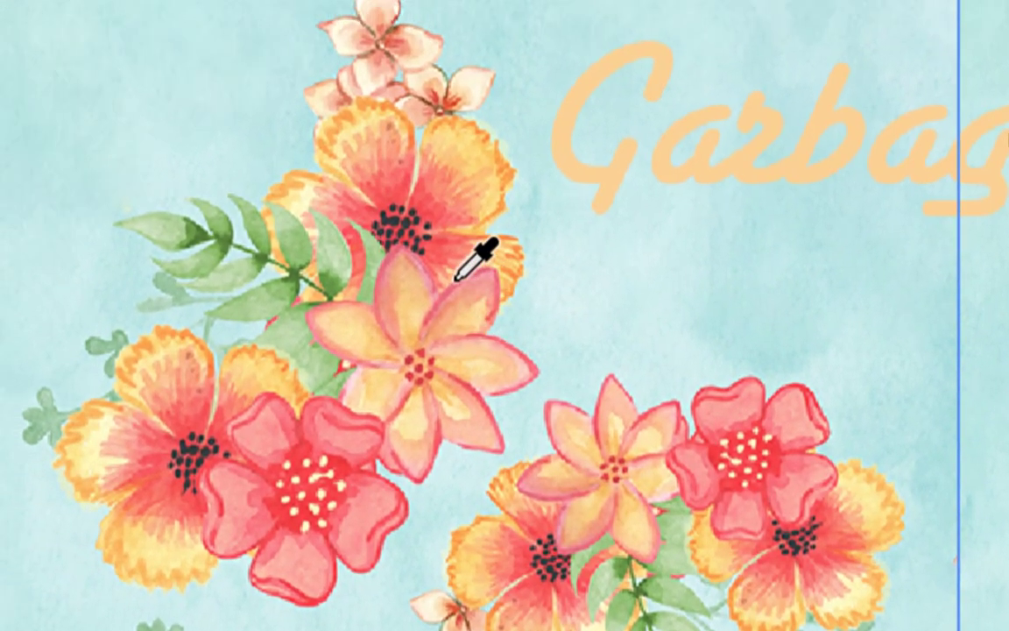
{"action": "left_click", "coordinate": [443, 249]}
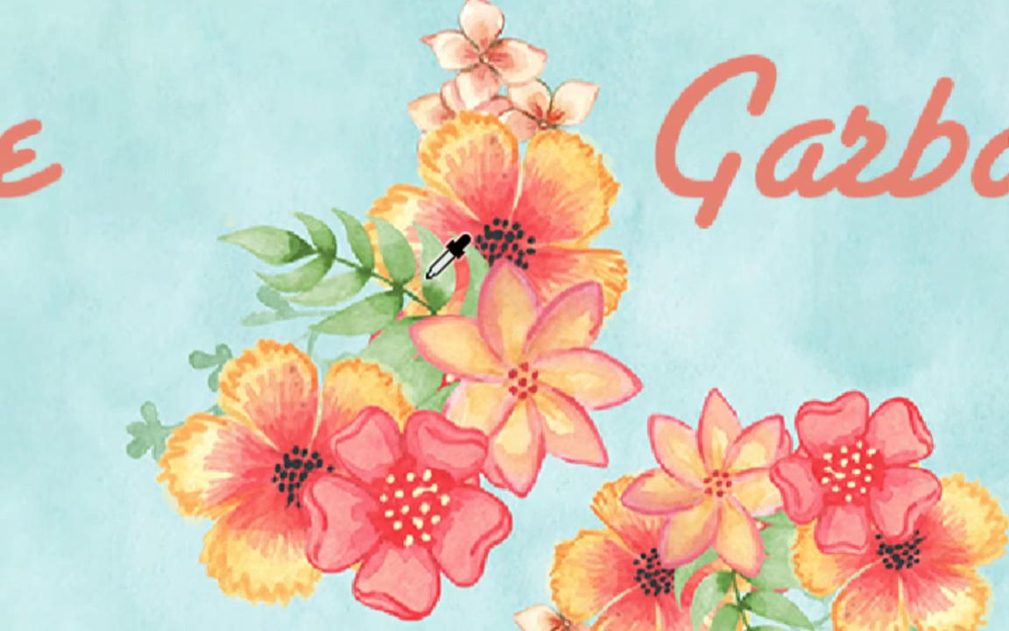
{"action": "left_click", "coordinate": [409, 294]}
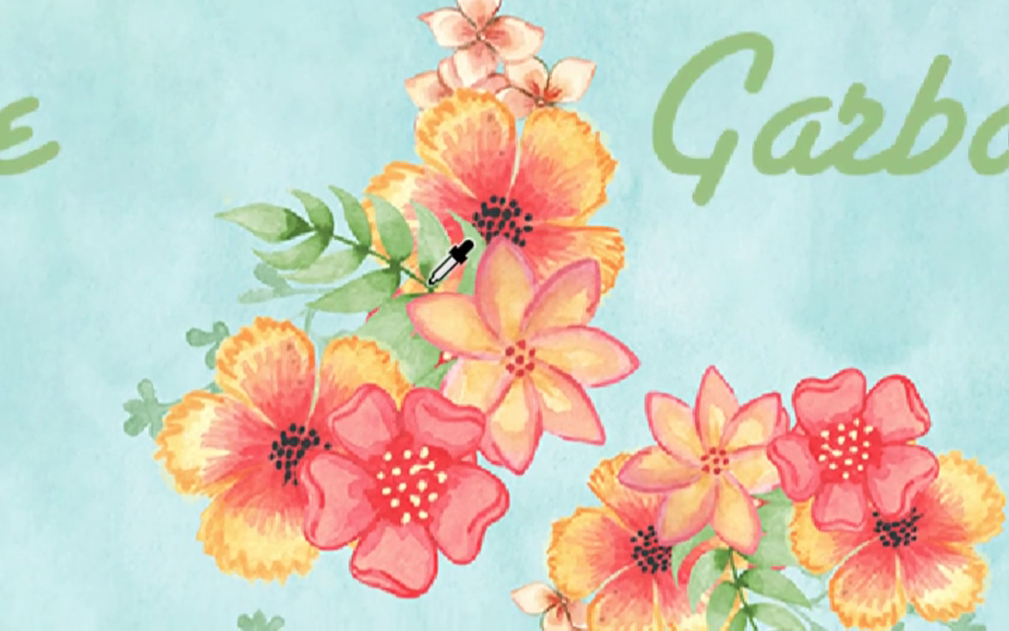
{"action": "left_click", "coordinate": [433, 294]}
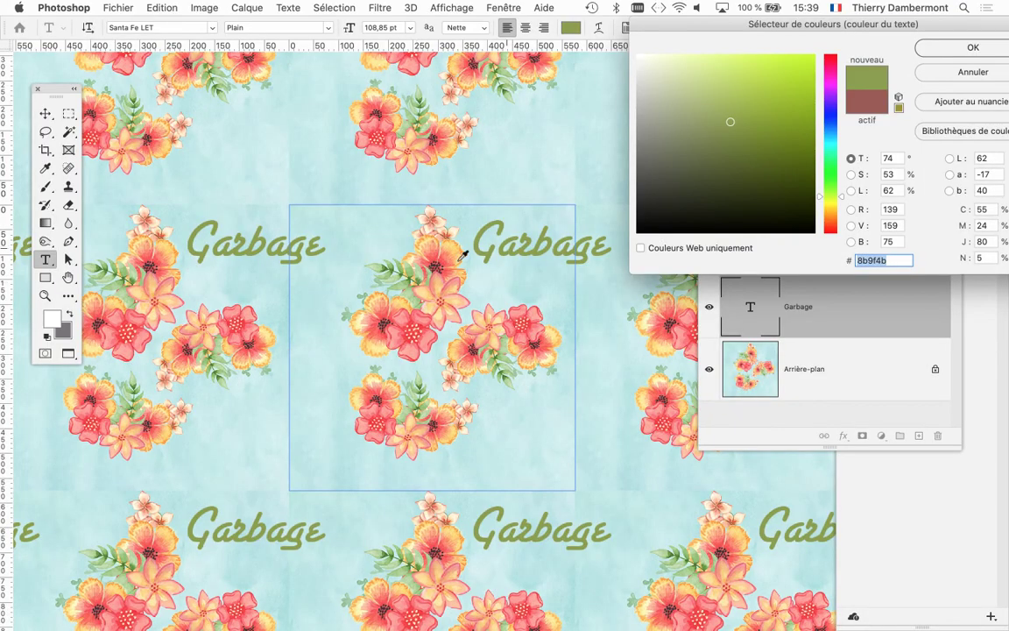
{"action": "mouse_move", "coordinate": [424, 271]}
{"action": "left_mouse_down"}
{"action": "mouse_move", "coordinate": [419, 265]}
{"action": "mouse_move", "coordinate": [419, 281]}
{"action": "left_mouse_up"}
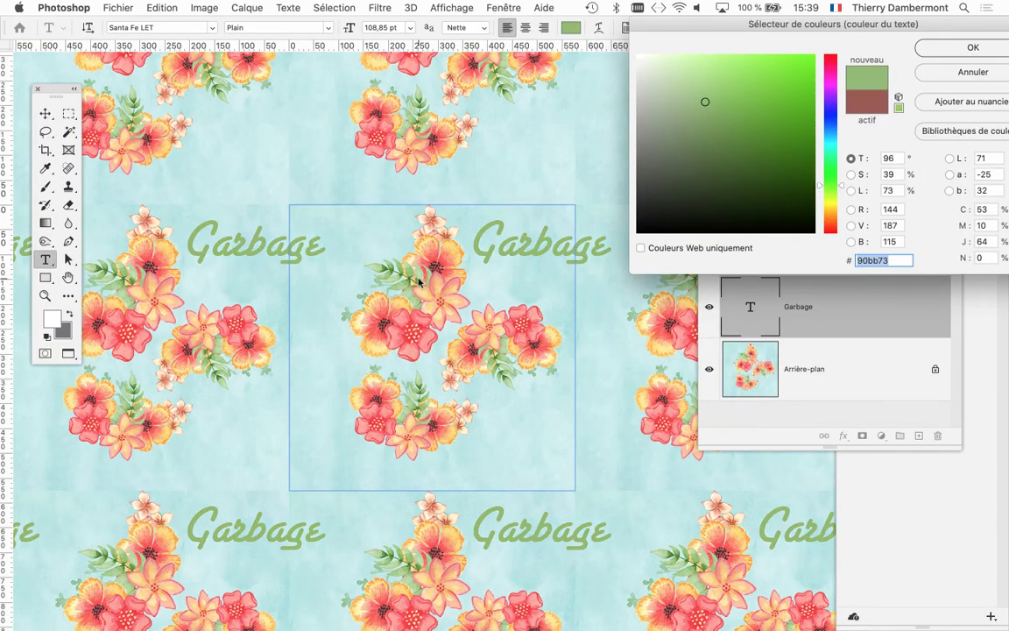
{"action": "left_click", "coordinate": [973, 44]}
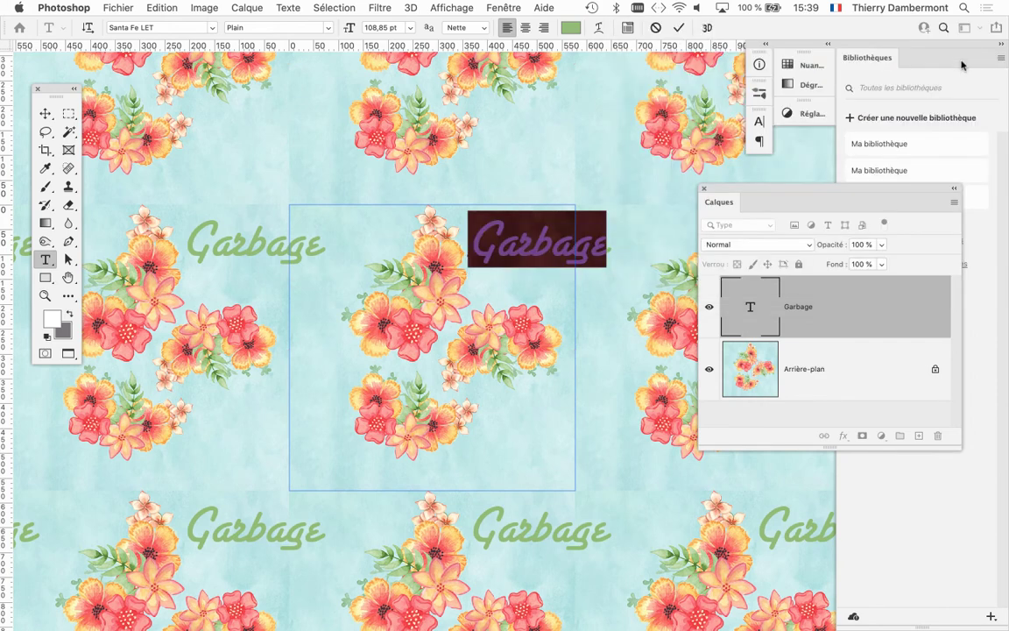
{"action": "left_click", "coordinate": [123, 7]}
{"action": "key", "text": "Escape"}
{"action": "key", "text": "v"}
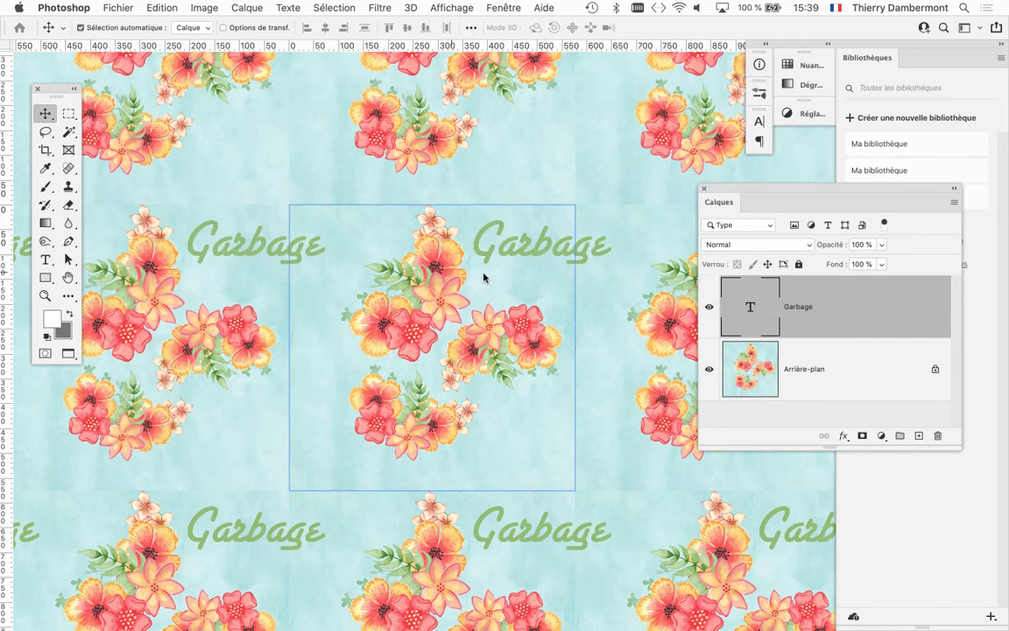
Save the document as floral-wallpaper-watercolor-05.psd in Photoshop format in the motif-fleurs-faire-au-raccord folder.
{"action": "key", "text": "super+shift+s"}
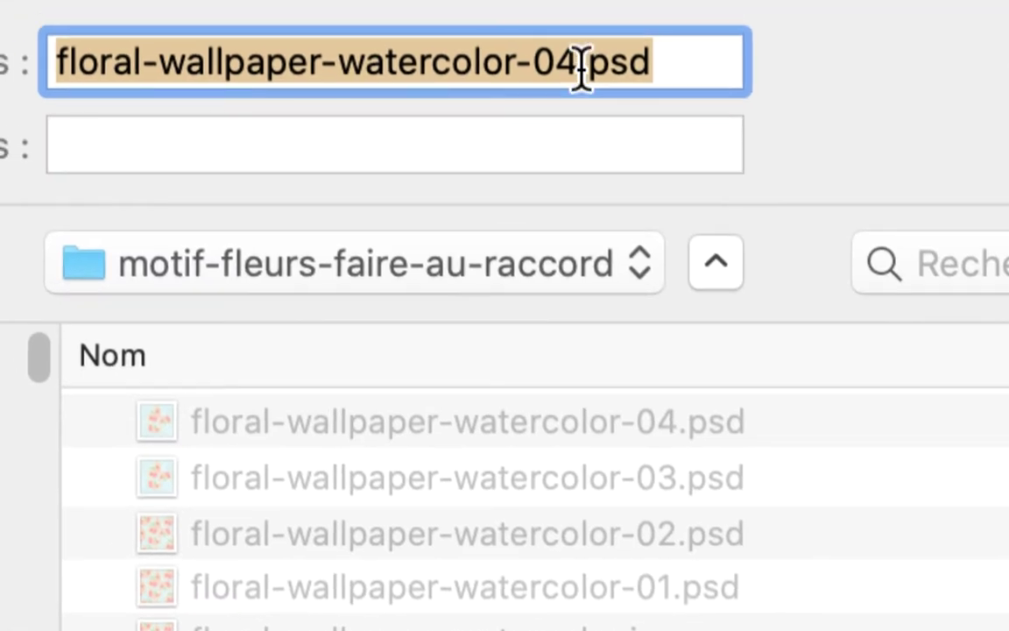
{"action": "left_click", "coordinate": [581, 67]}
{"action": "key", "text": "shift+Left"}
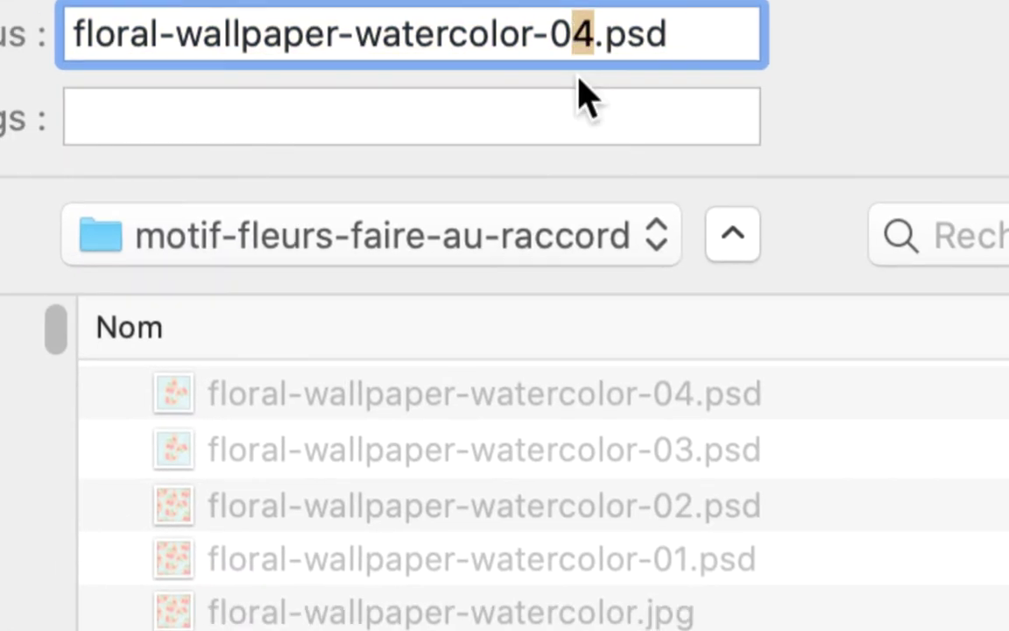
{"action": "type", "text": "5"}
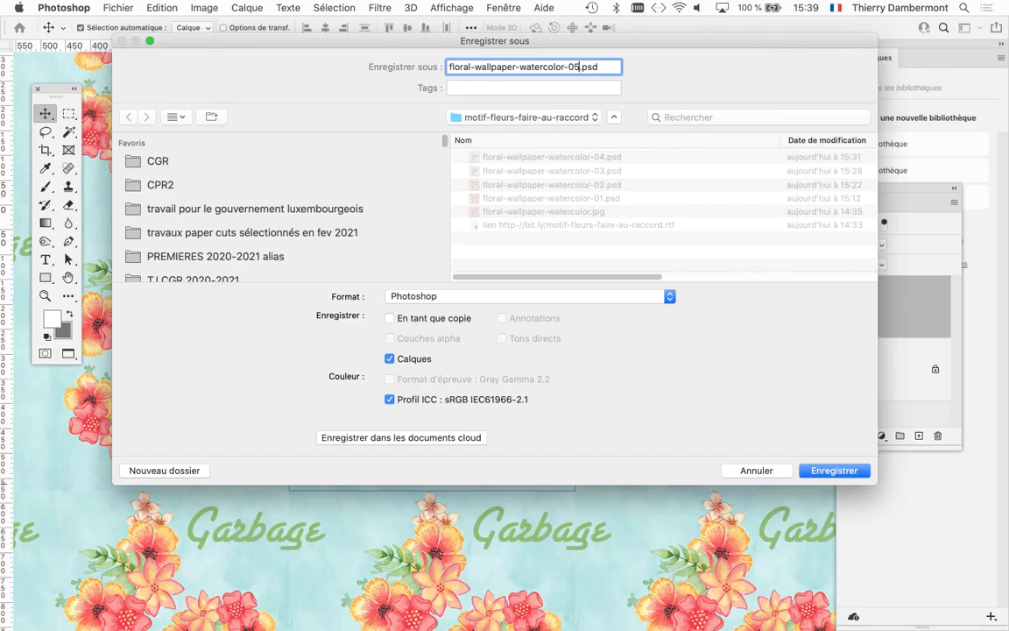
{"action": "key", "text": "Return"}
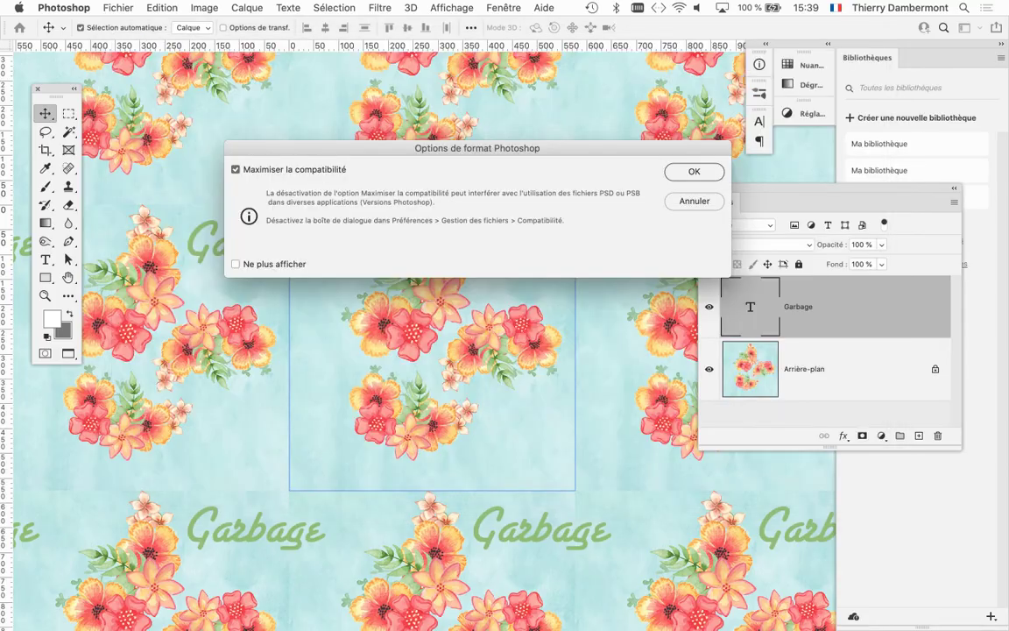